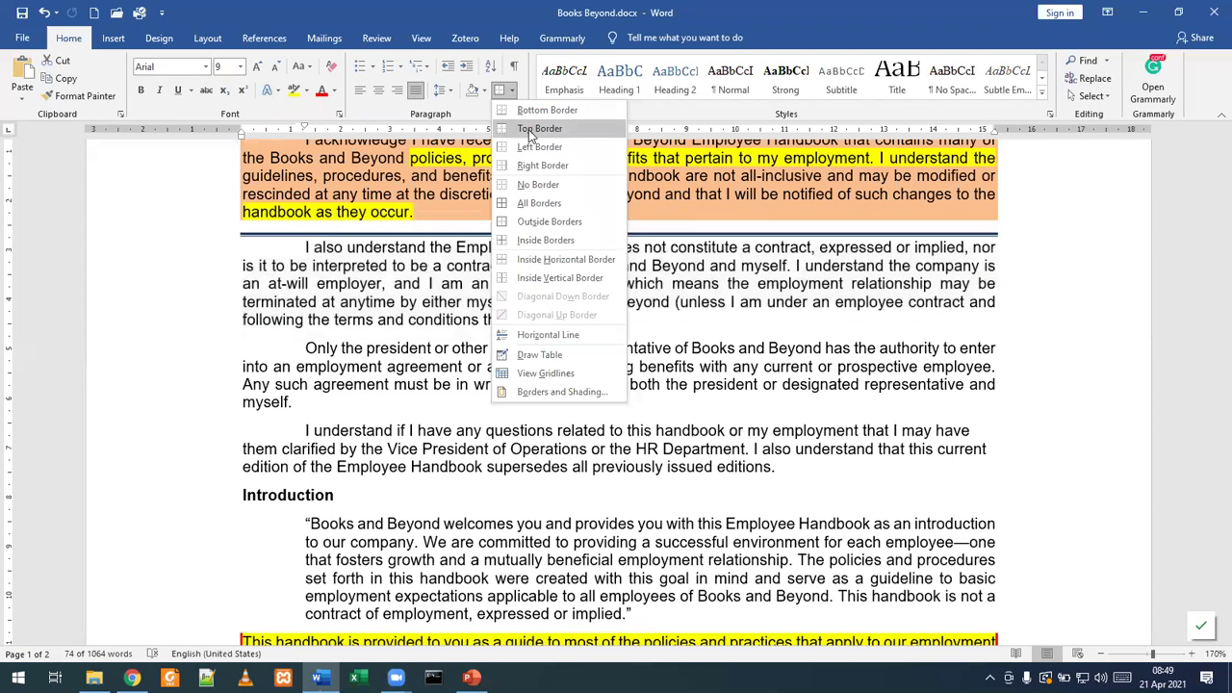
- Add a top border to the paragraph starting "I also understand" and a bottom border to the one starting "Only the president"
left_click(540, 128)
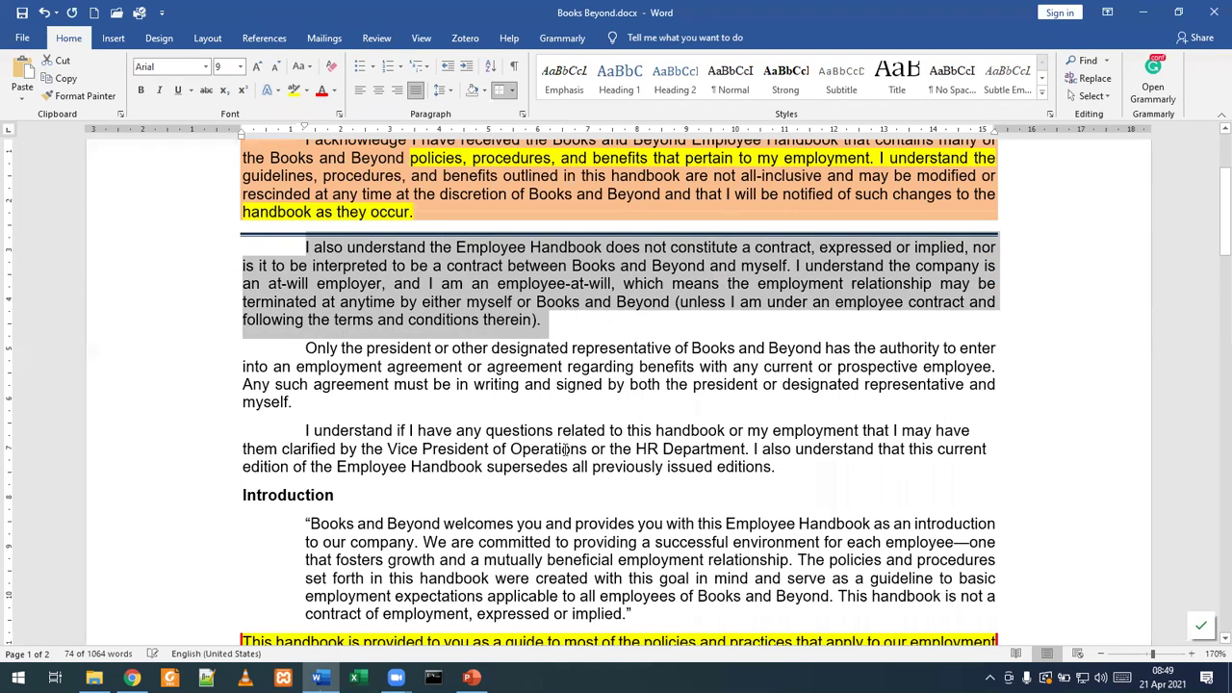
left_click(577, 301)
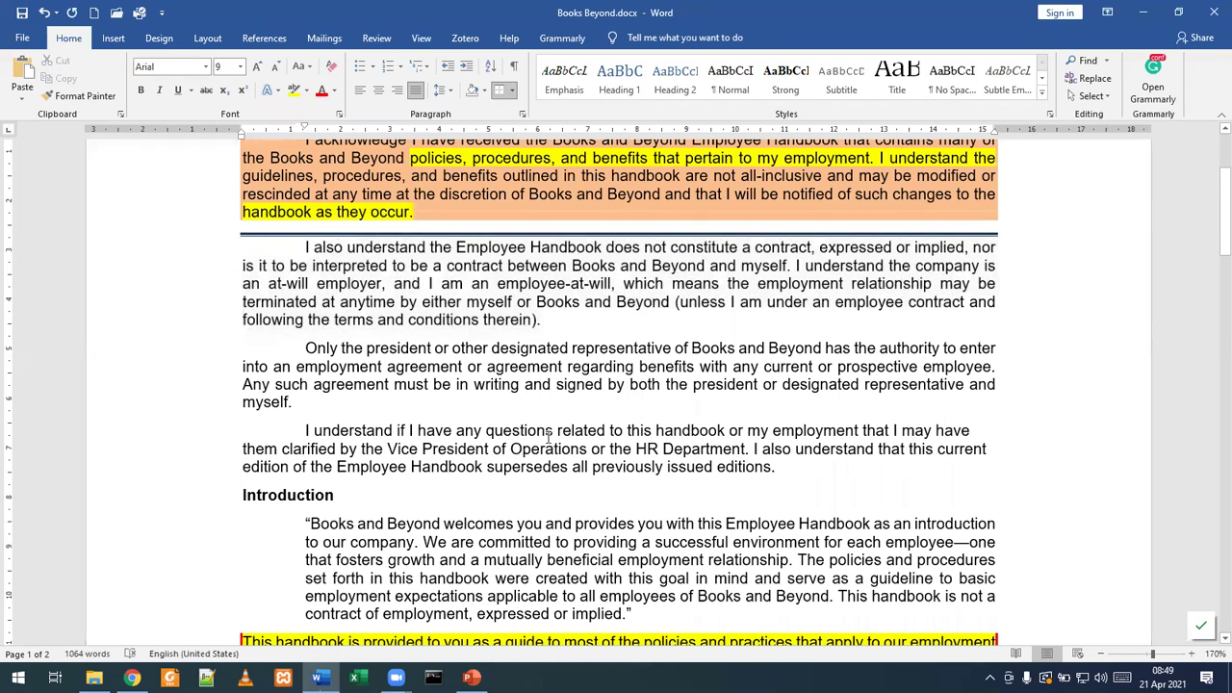
double_click(233, 350)
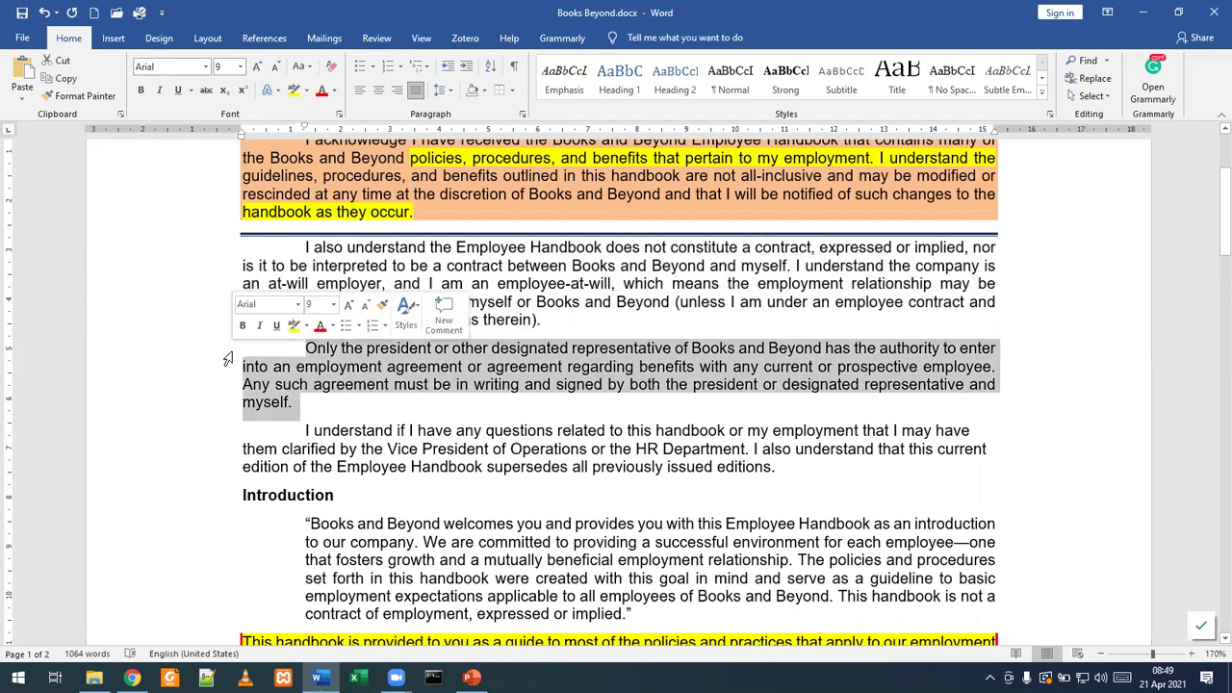
left_click(510, 91)
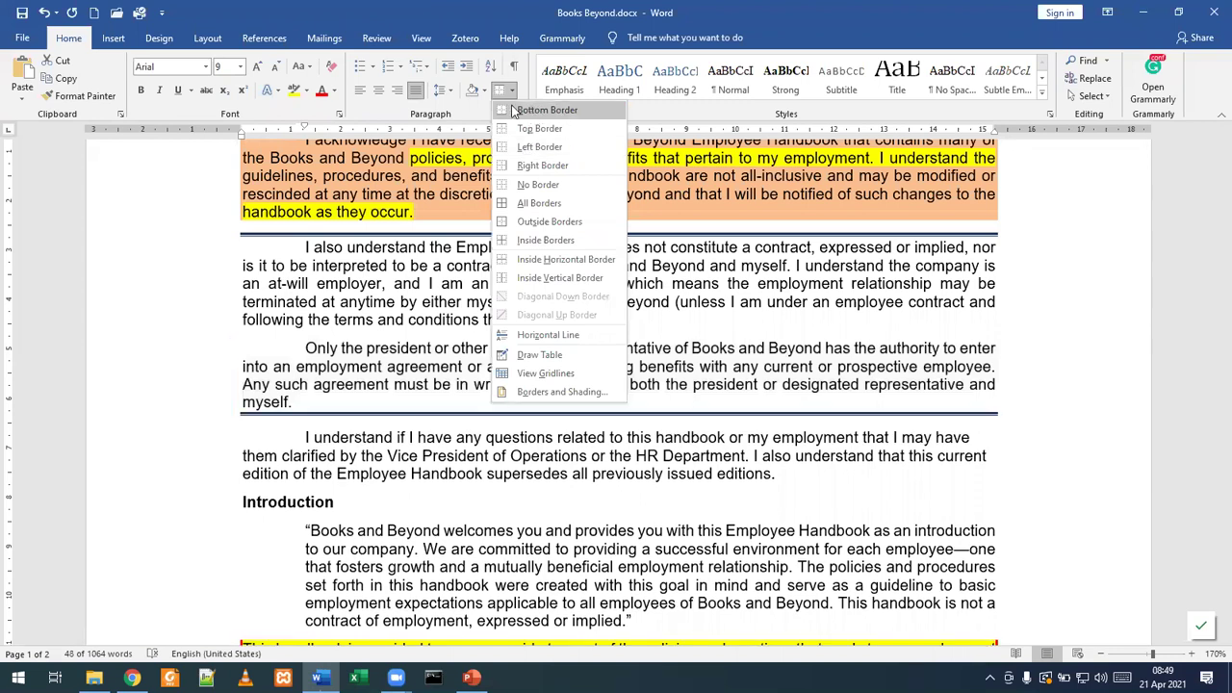
left_click(546, 111)
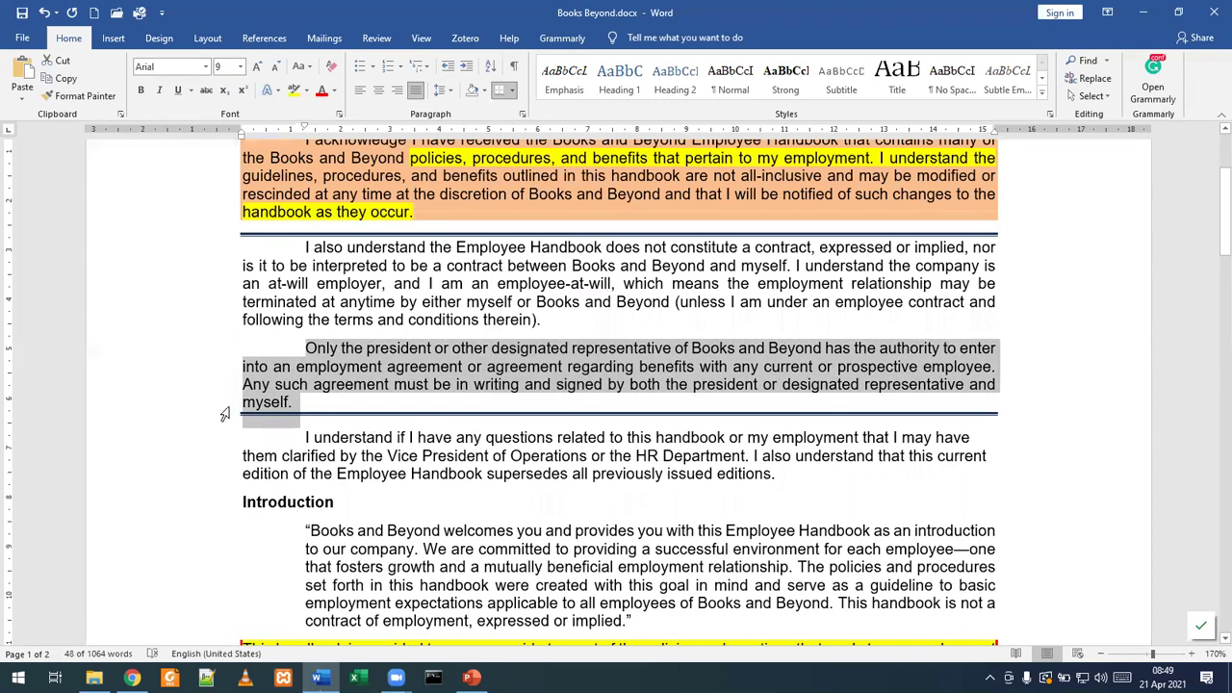
- Add a left border to the paragraph starting "I understand if I have any questions"
left_click_drag(797, 476, 305, 439)
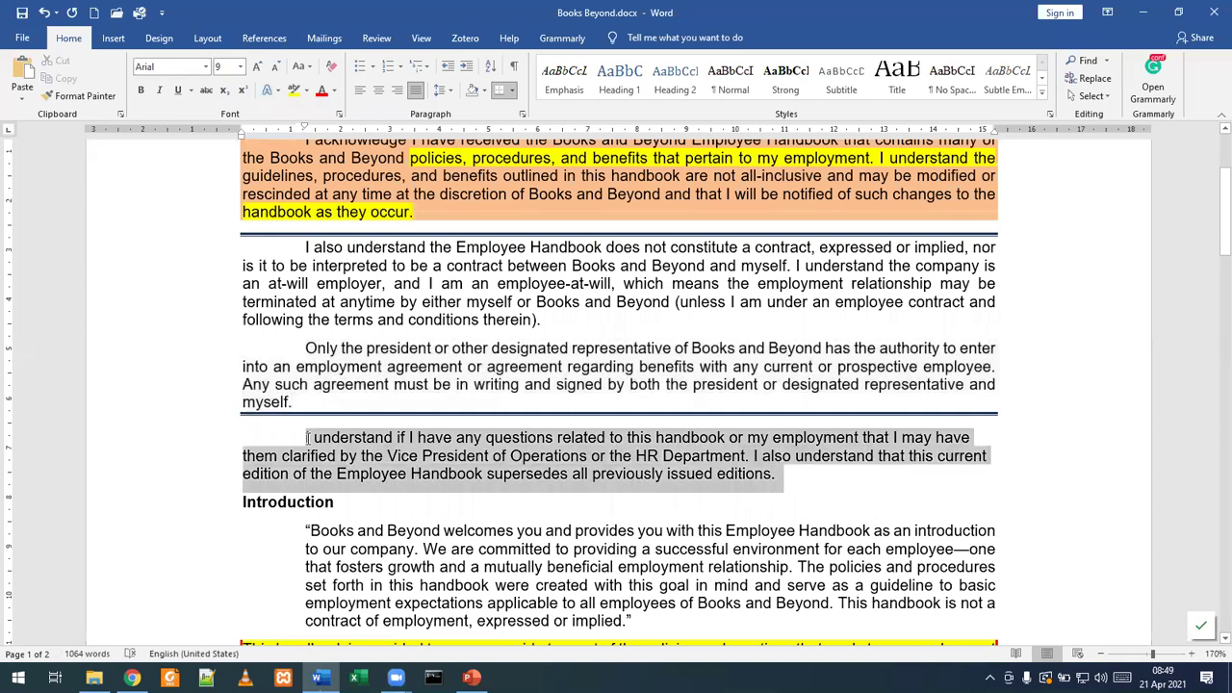
left_click(514, 89)
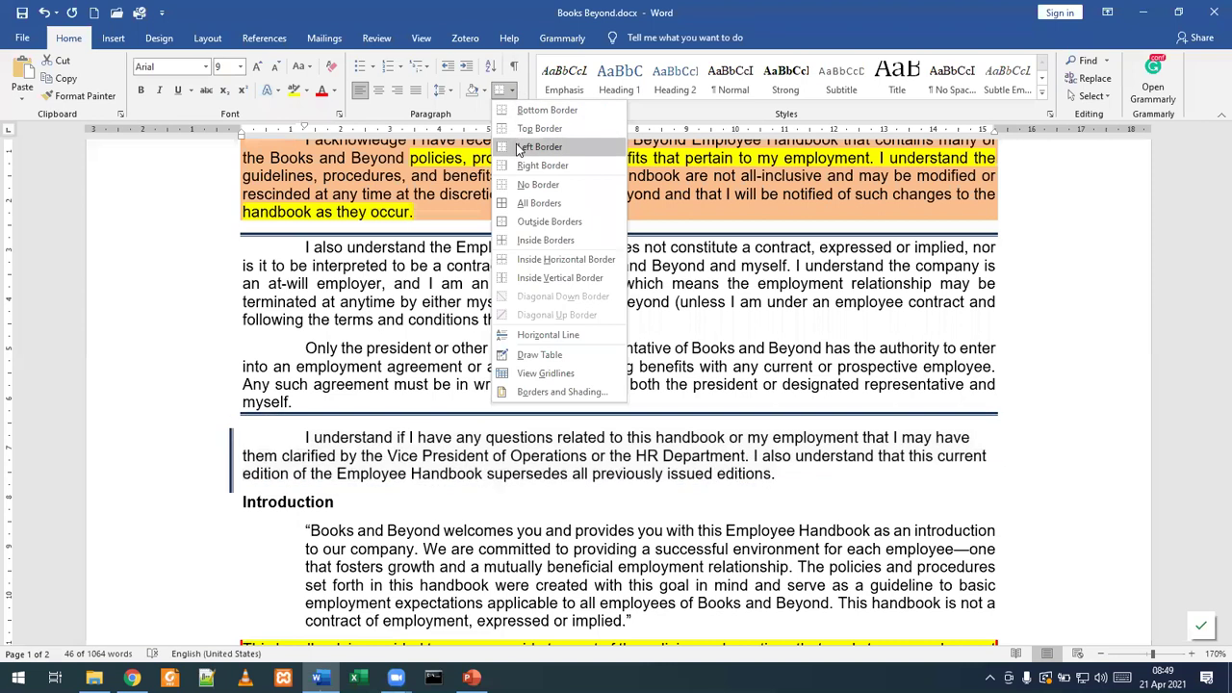
left_click(539, 148)
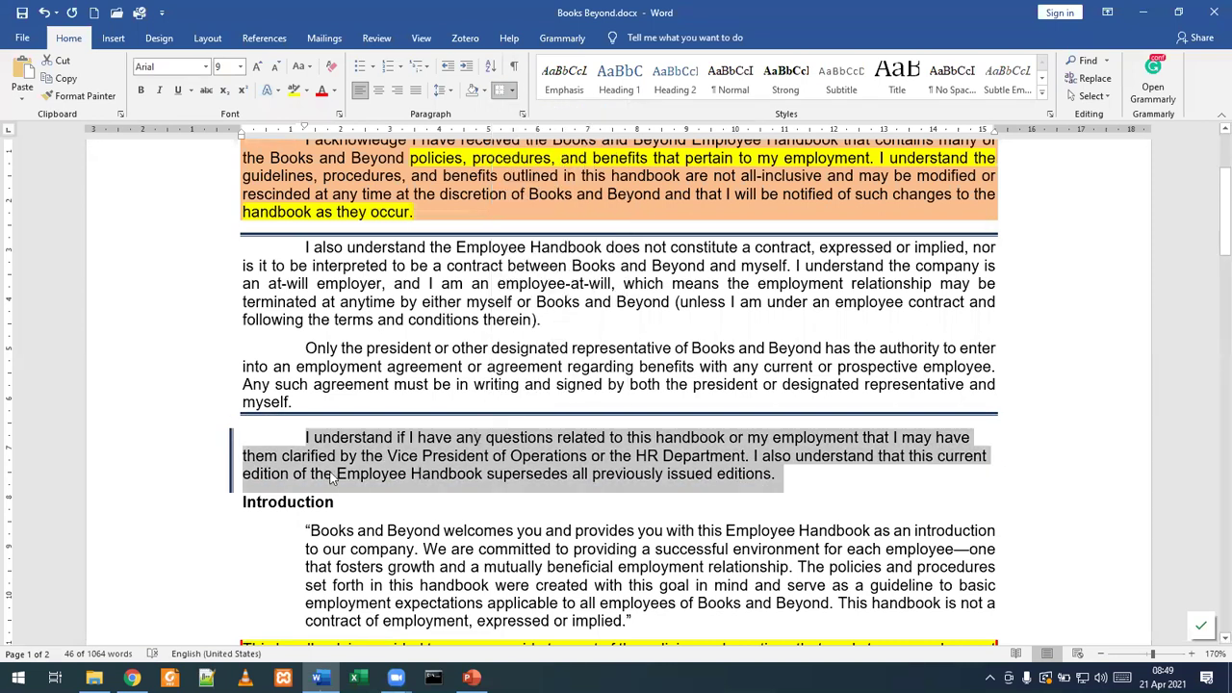
left_click(514, 89)
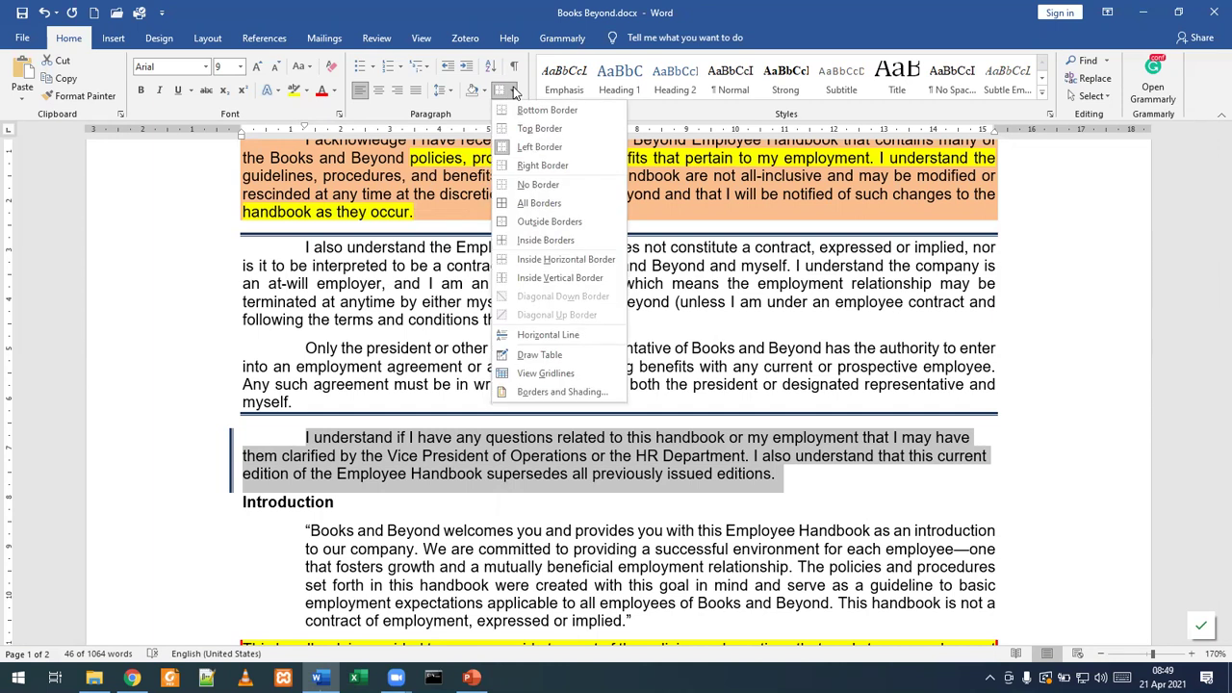
left_click(539, 354)
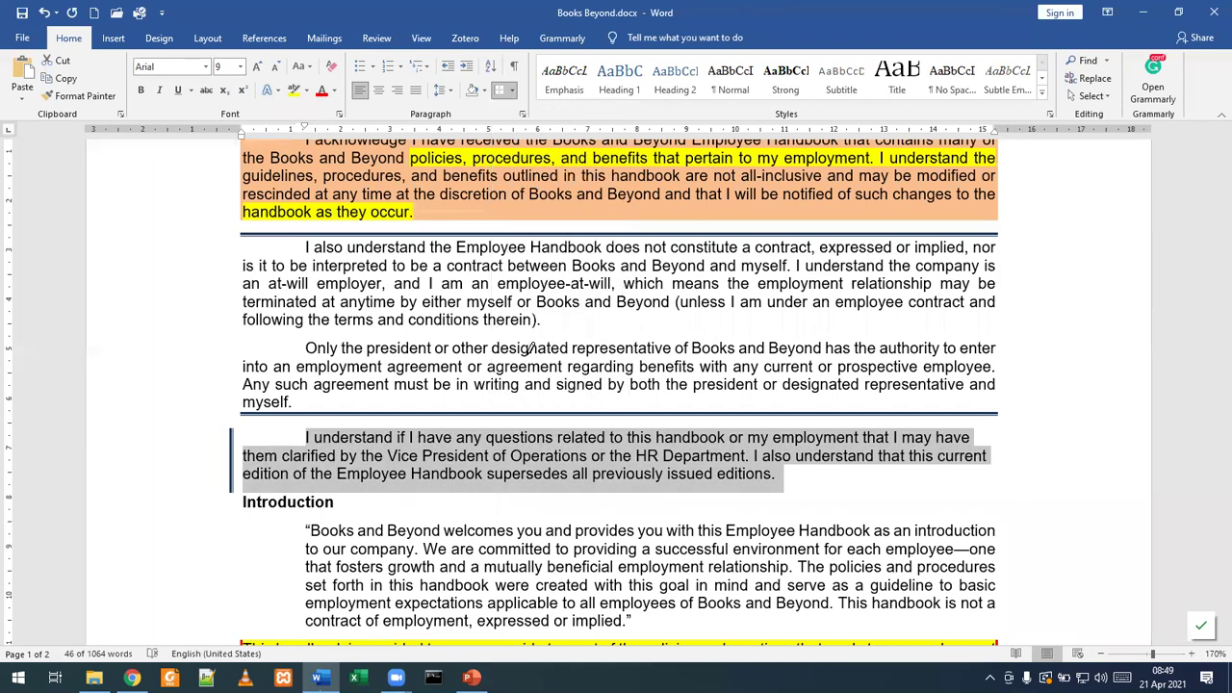
key("Escape")
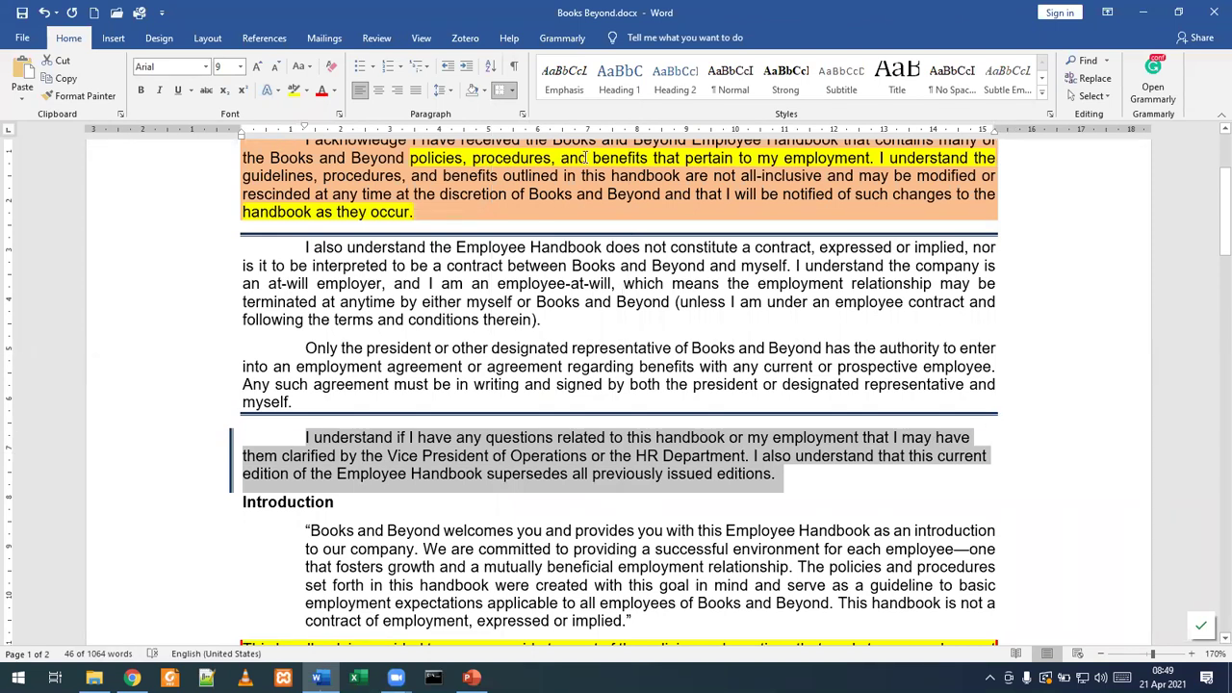
left_click(512, 91)
left_click(544, 356)
left_click(446, 438)
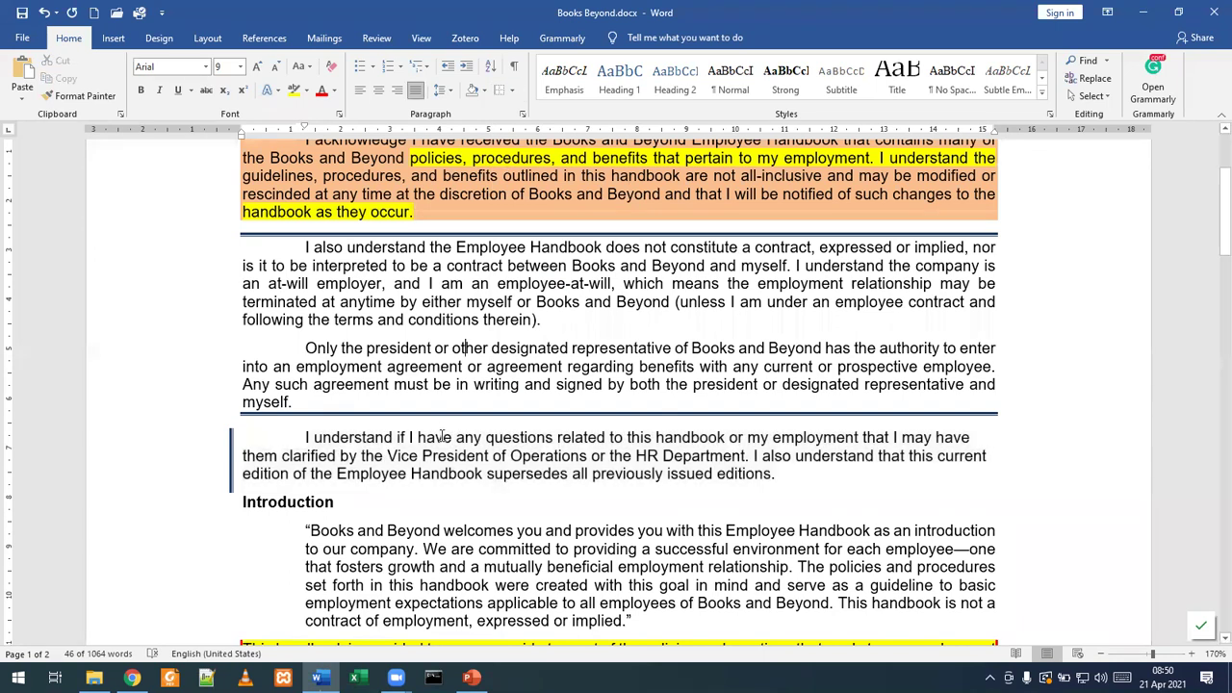
- Draw a thin table about 15.4 cm wide above the "I understand if I have any questions" paragraph, and undo it
left_click(514, 92)
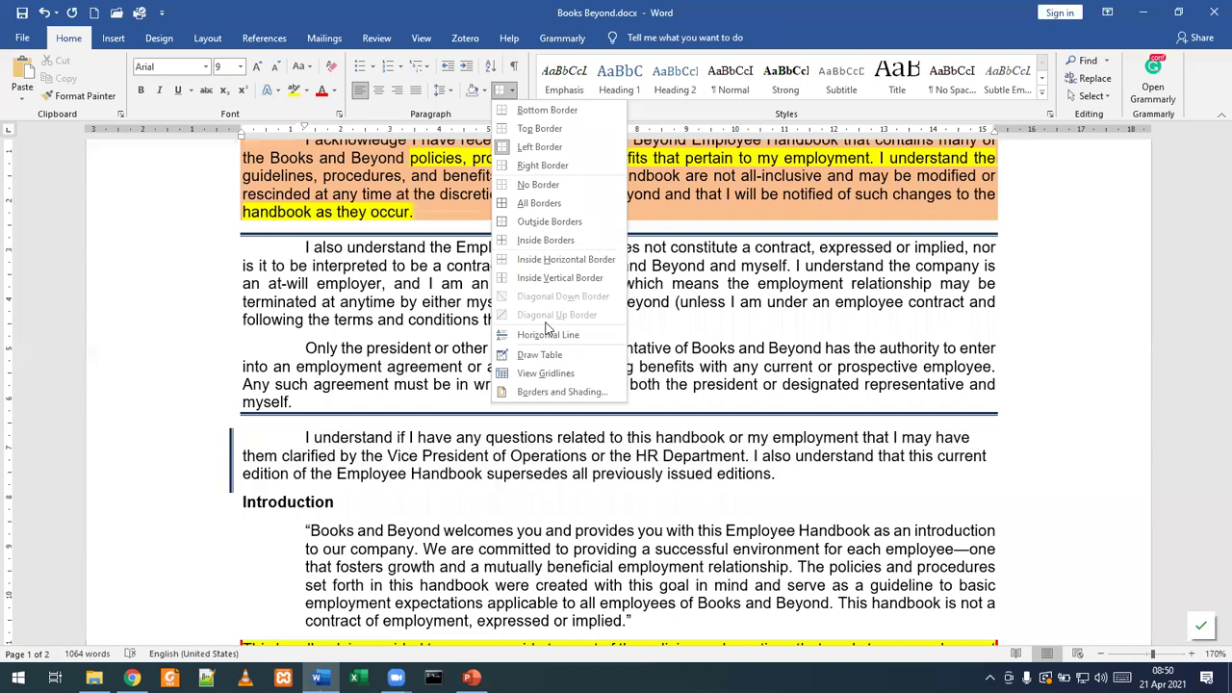
left_click(539, 355)
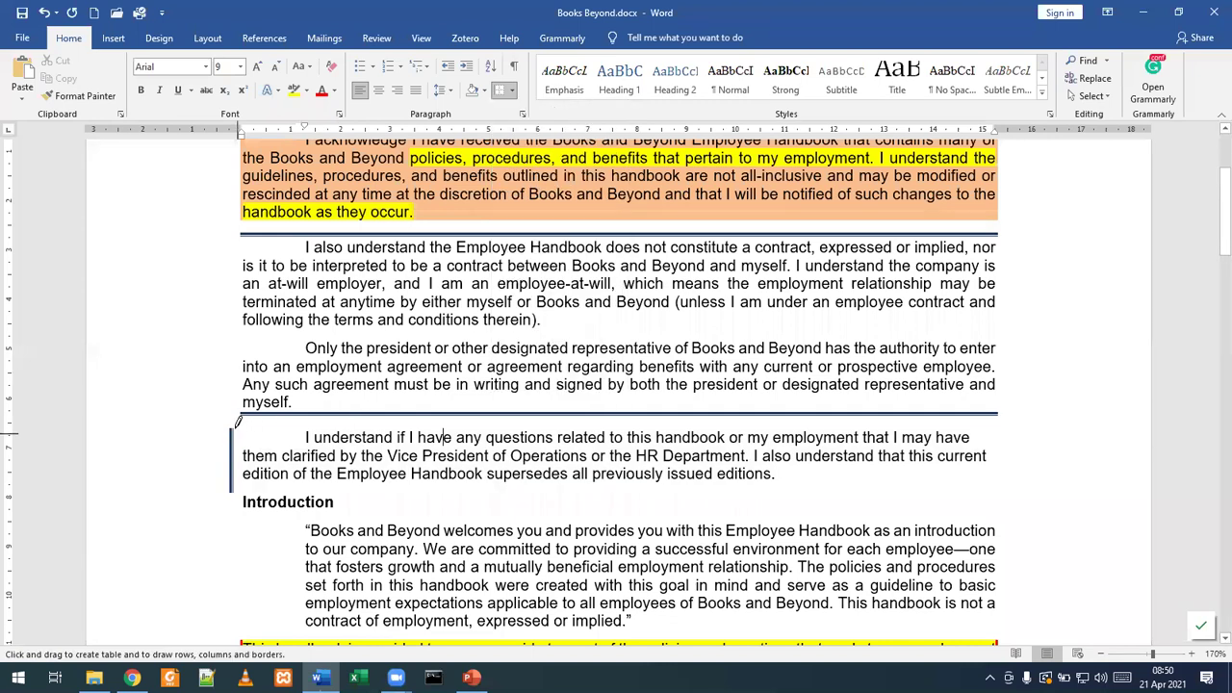
left_click_drag(235, 421, 1001, 424)
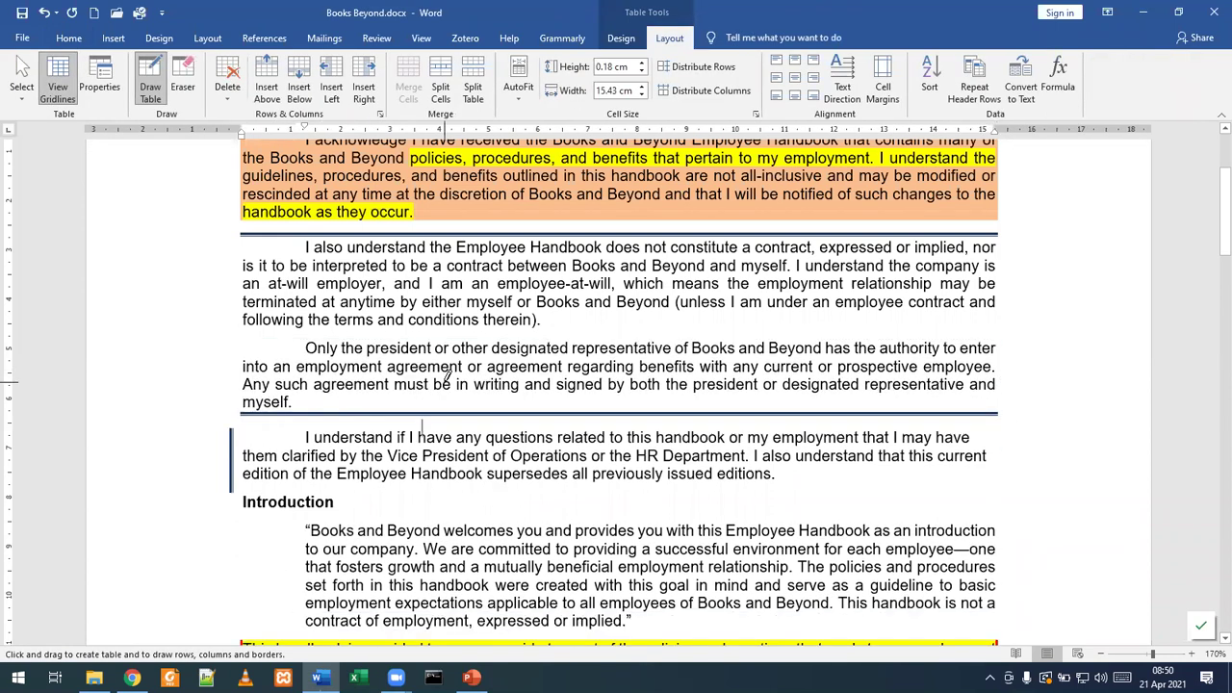
key("ctrl+z")
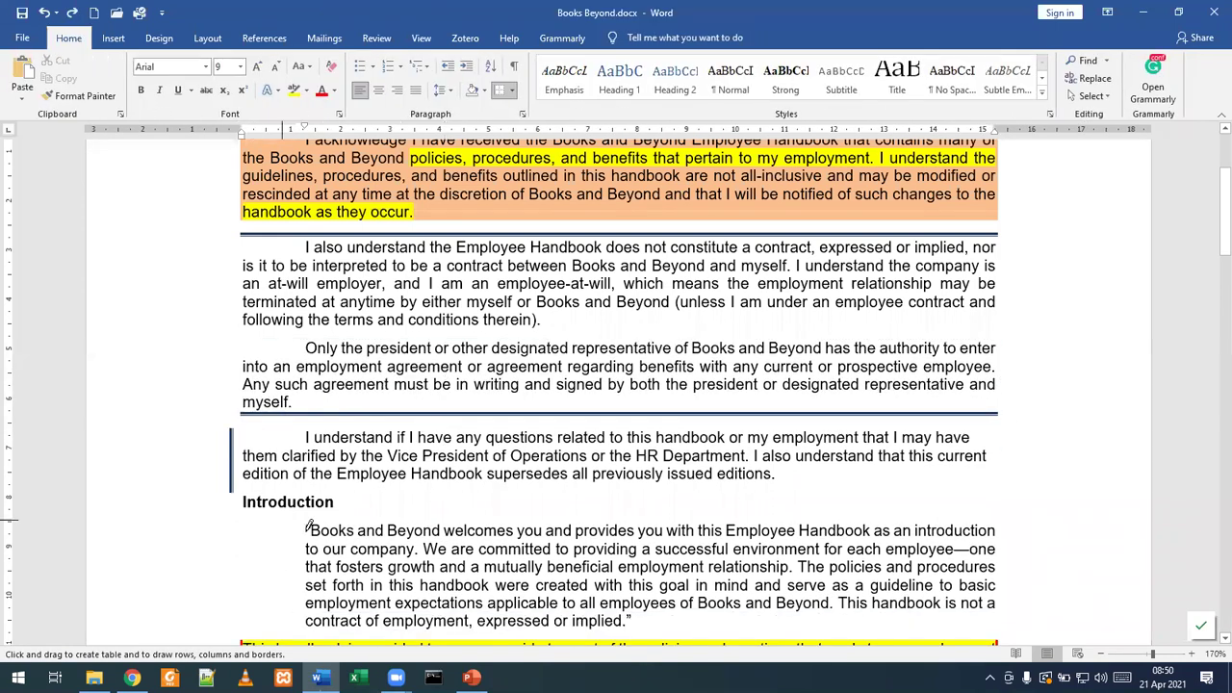
- Draw one table over the quoted Introduction paragraph and two small ones above it, undo all three and leave table drawing mode
mouse_move(313, 520)
left_mouse_down()
mouse_move(712, 518)
mouse_move(743, 535)
mouse_move(1016, 535)
mouse_move(1001, 636)
left_mouse_up()
scroll(997, 558, "down", 4)
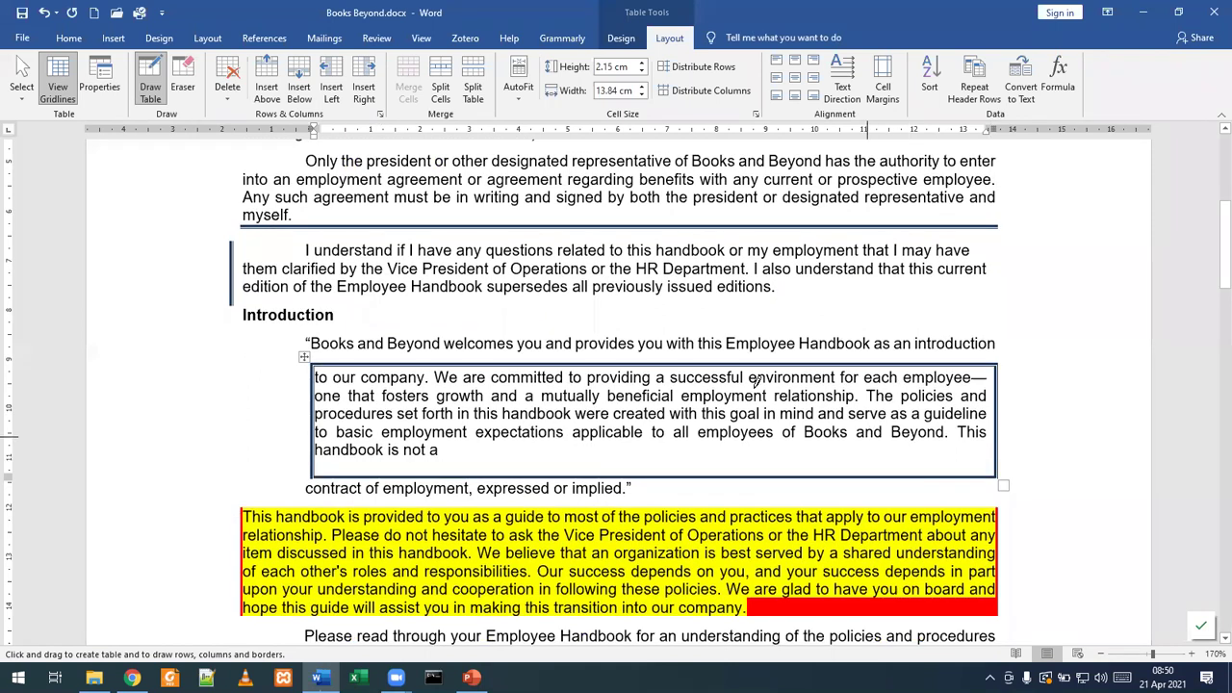
mouse_move(718, 336)
left_mouse_down()
mouse_move(808, 353)
mouse_move(878, 347)
left_mouse_up()
left_click_drag(489, 315, 645, 361)
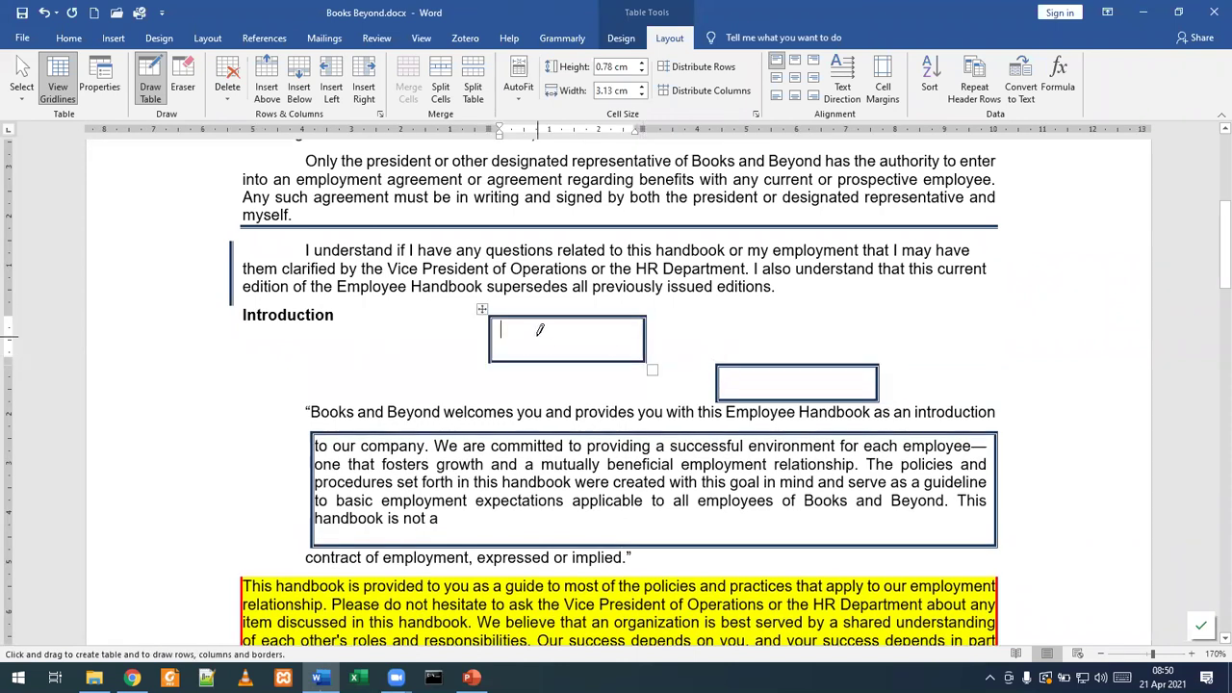
key("ctrl+z")
key("ctrl+z")
key("ctrl+z")
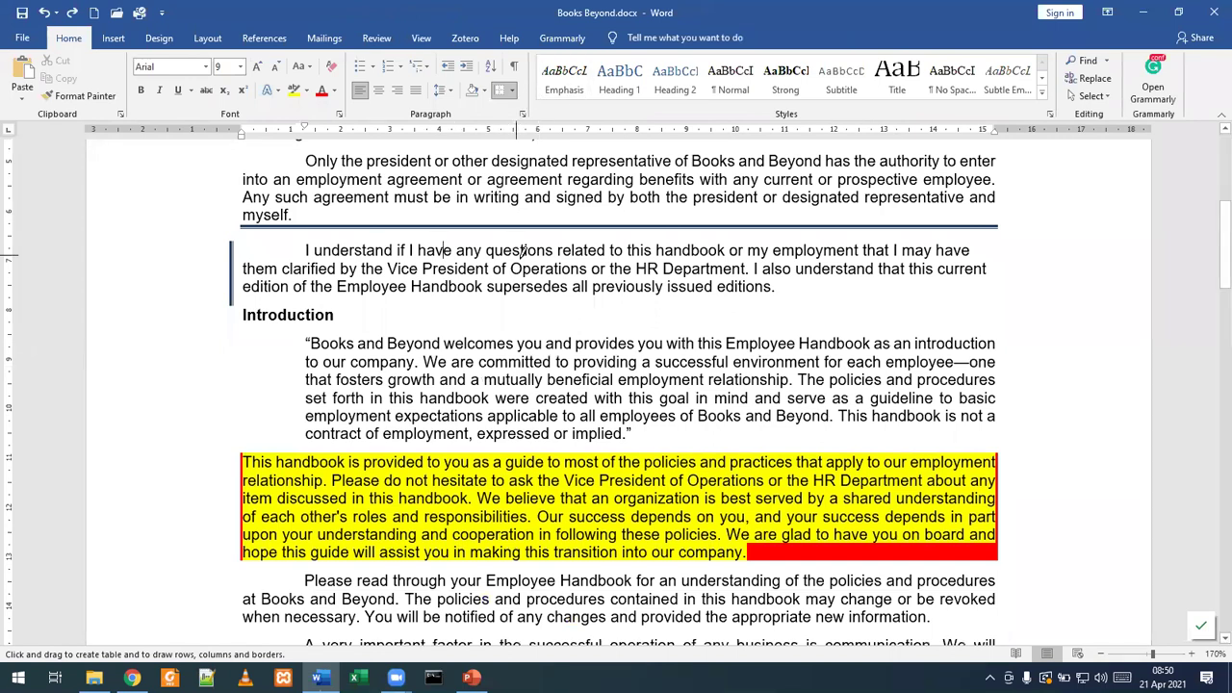
scroll(517, 134, "up", 2)
left_click(512, 89)
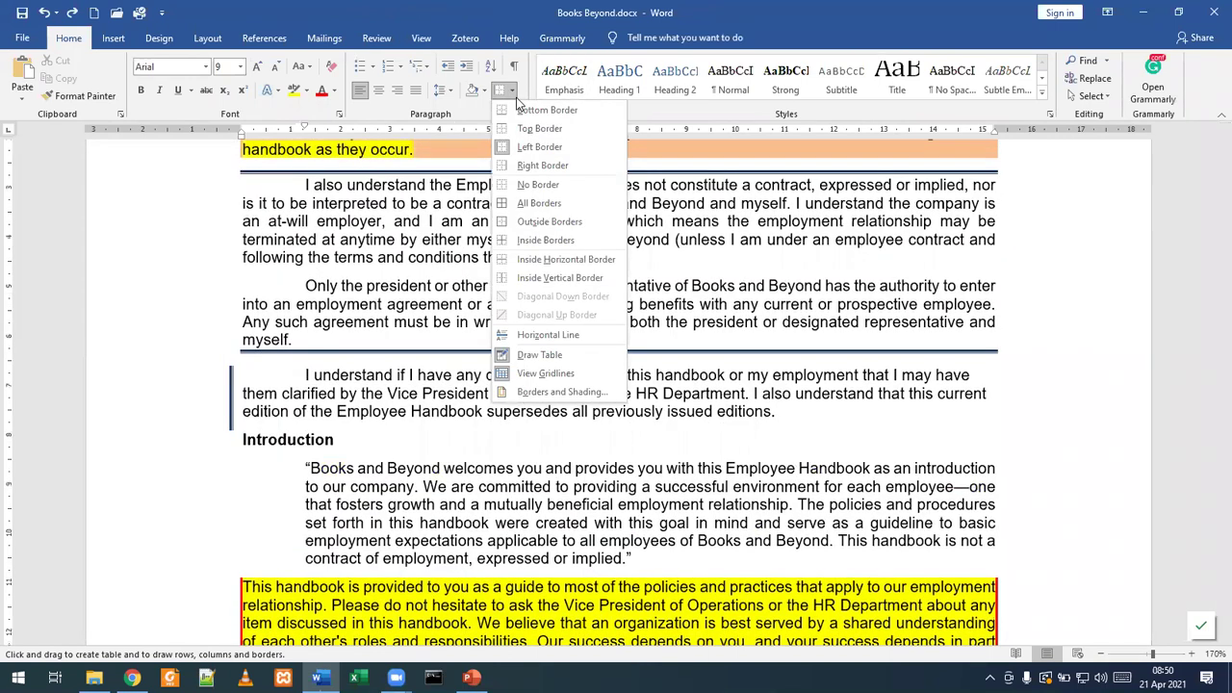
left_click(514, 92)
key("Escape")
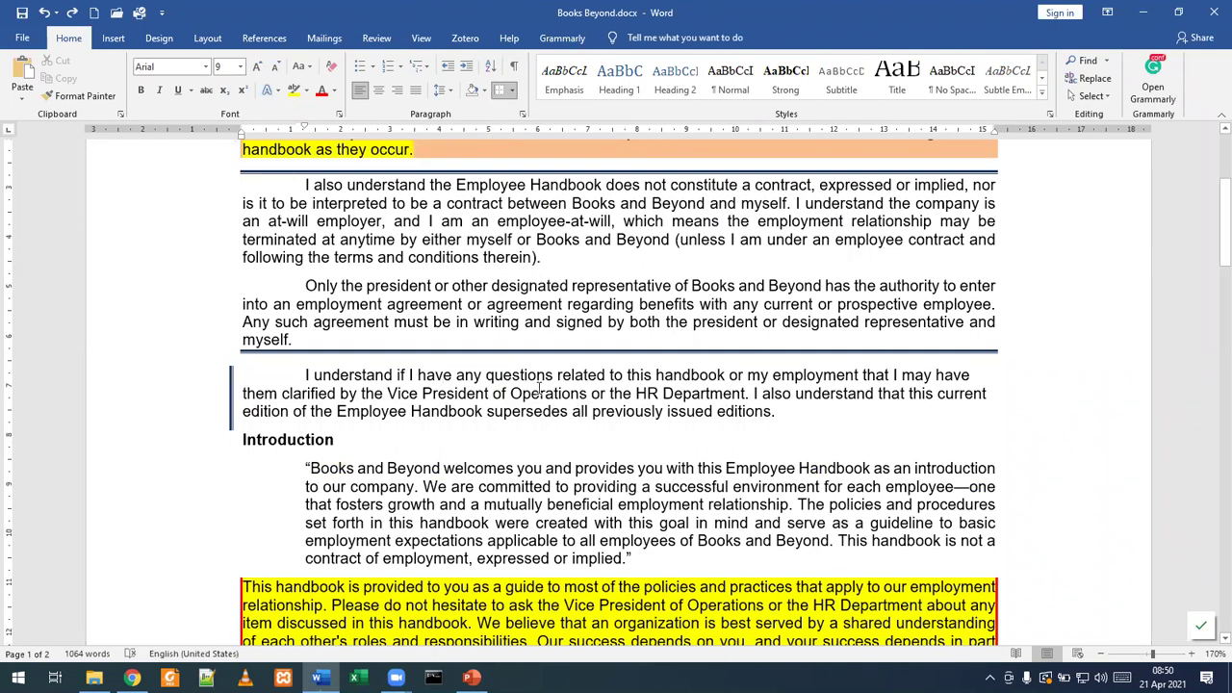
- Switch to the Lecture 4 presentation in PowerPoint and present slide 47 on setting line spacing as a slide show
left_click(647, 142)
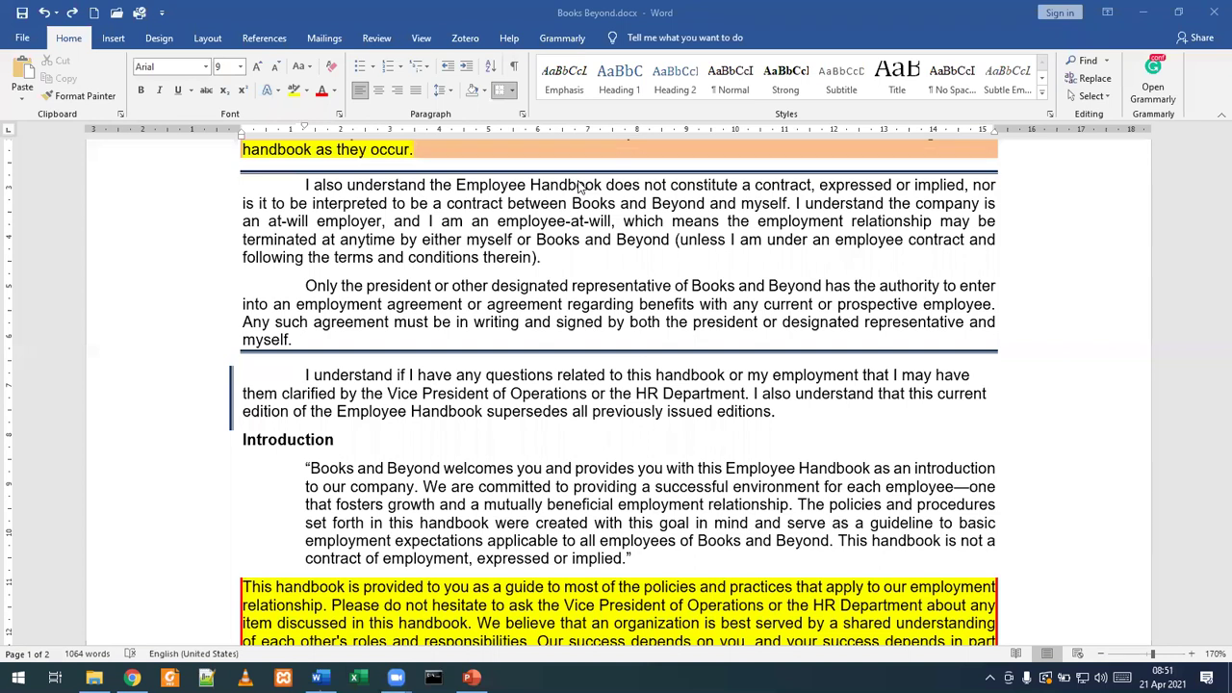
scroll(567, 345, "down", 3)
left_click(470, 677)
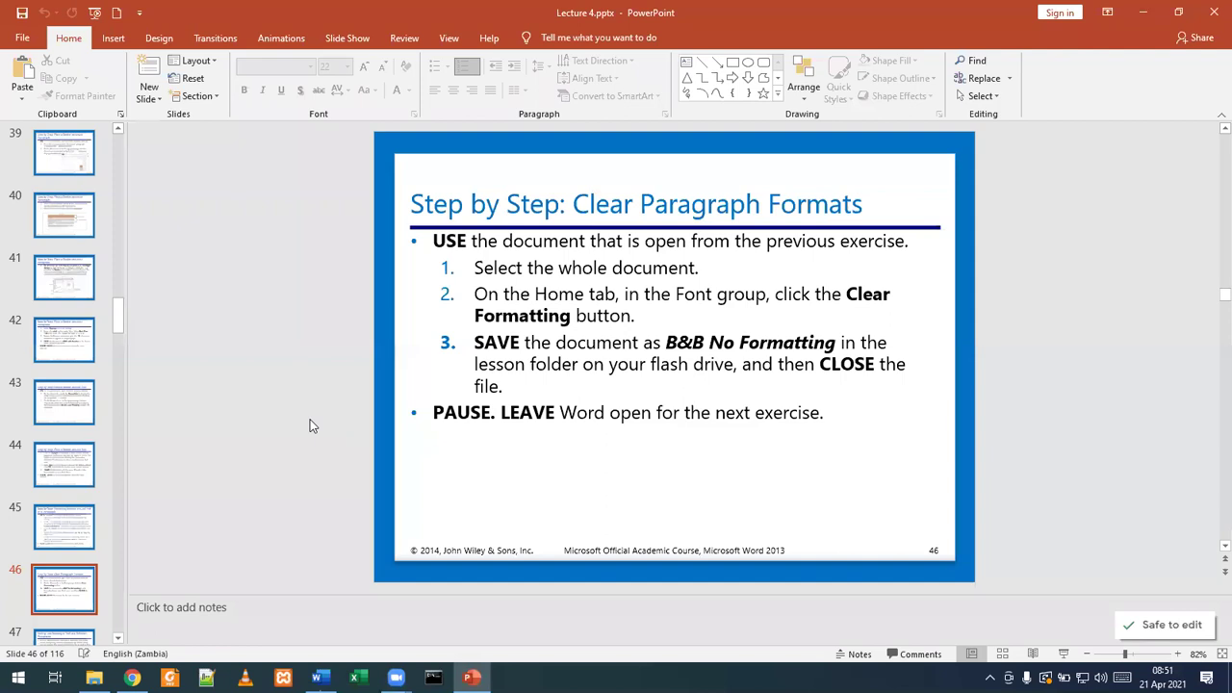
scroll(309, 425, "down", 1)
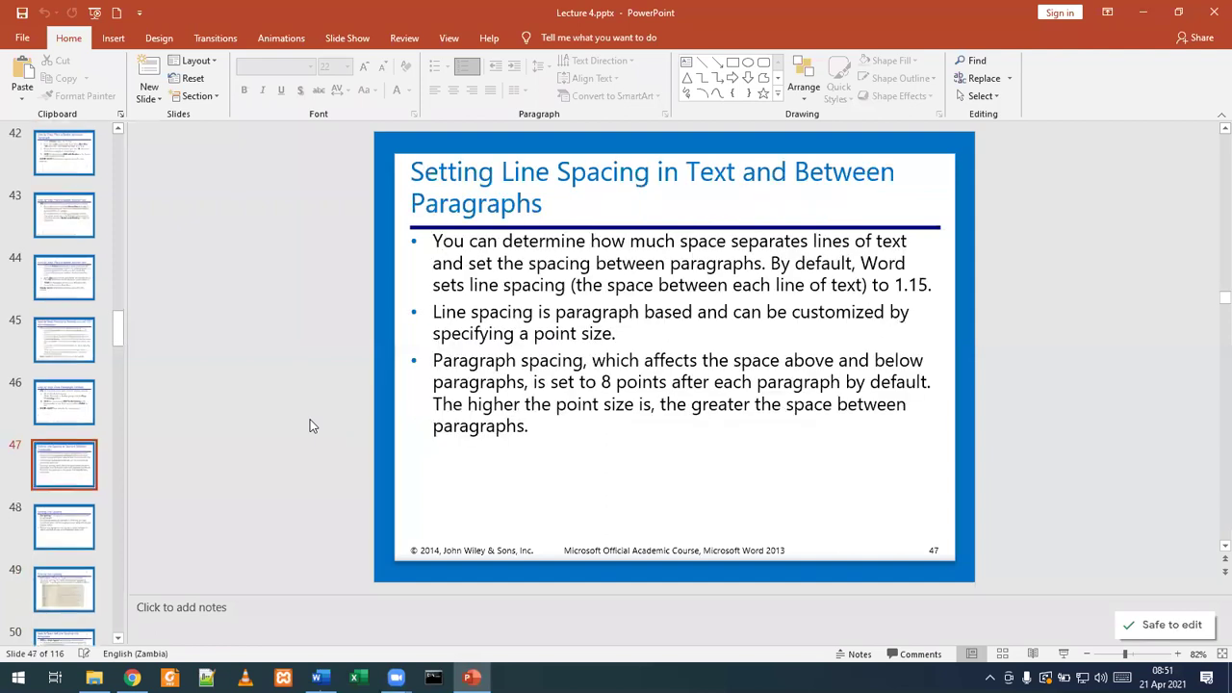
key("shift+F5")
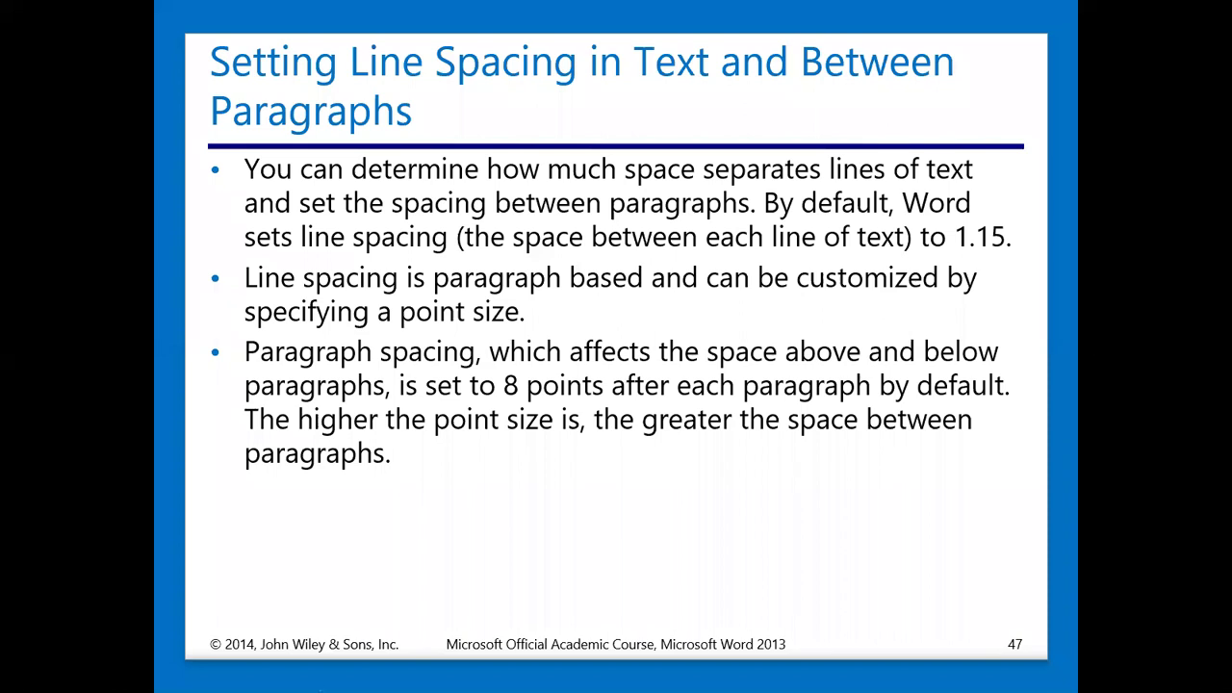
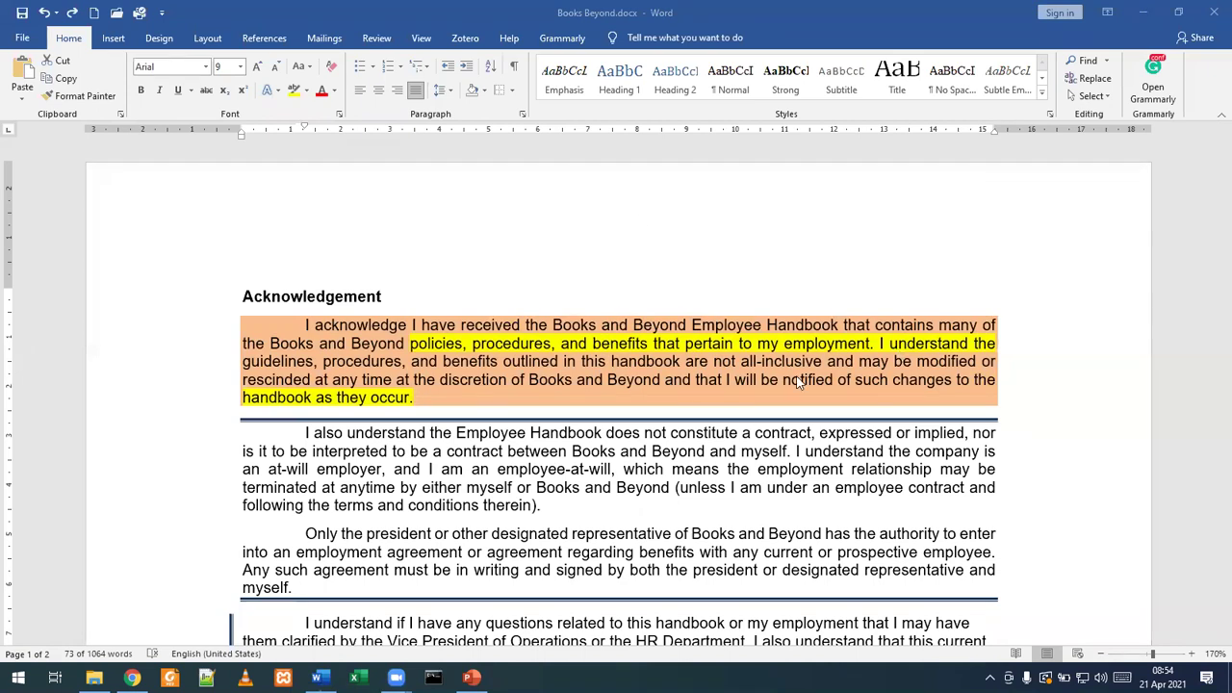
- Return to the Books Beyond document in Word and examine the line spacing options and the lines of the "I also understand" paragraph
left_click(306, 325)
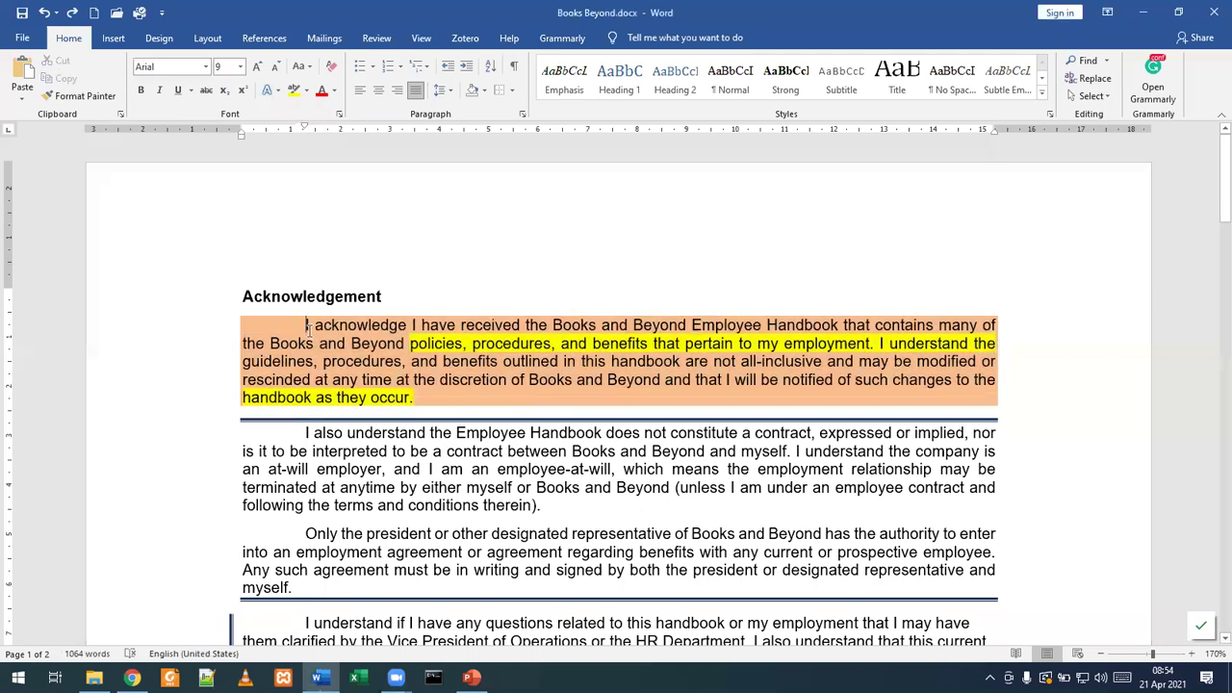
left_click(448, 92)
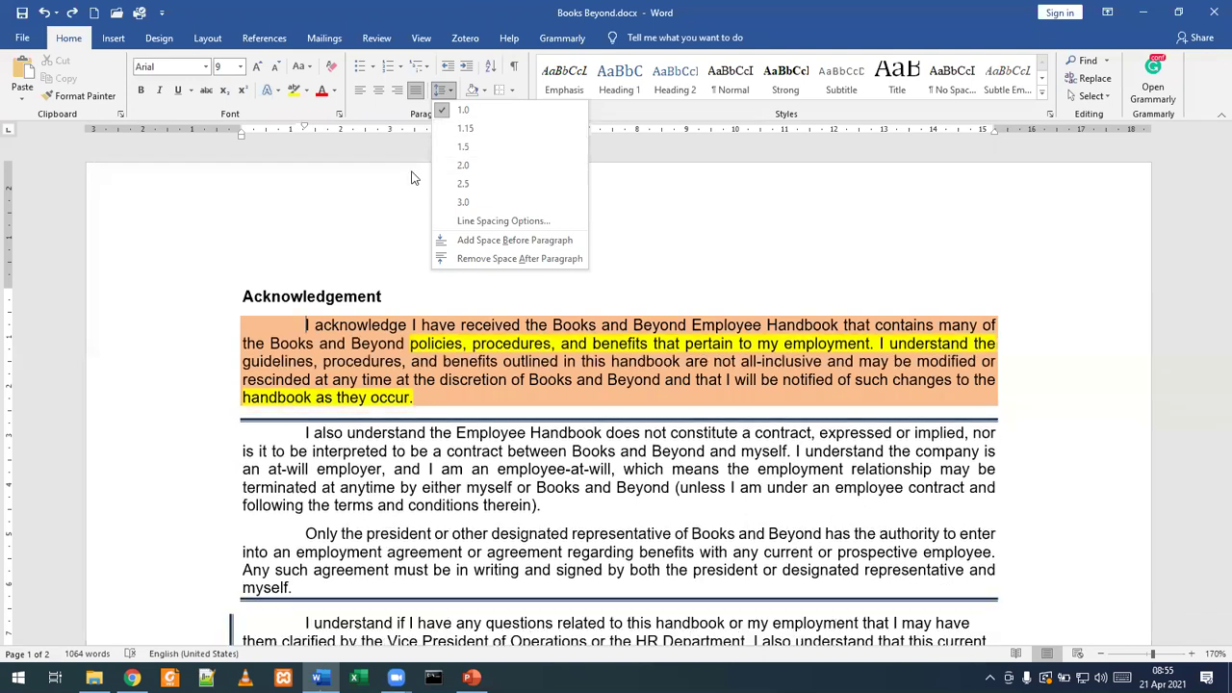
left_click(305, 432)
left_click_drag(305, 432, 998, 435)
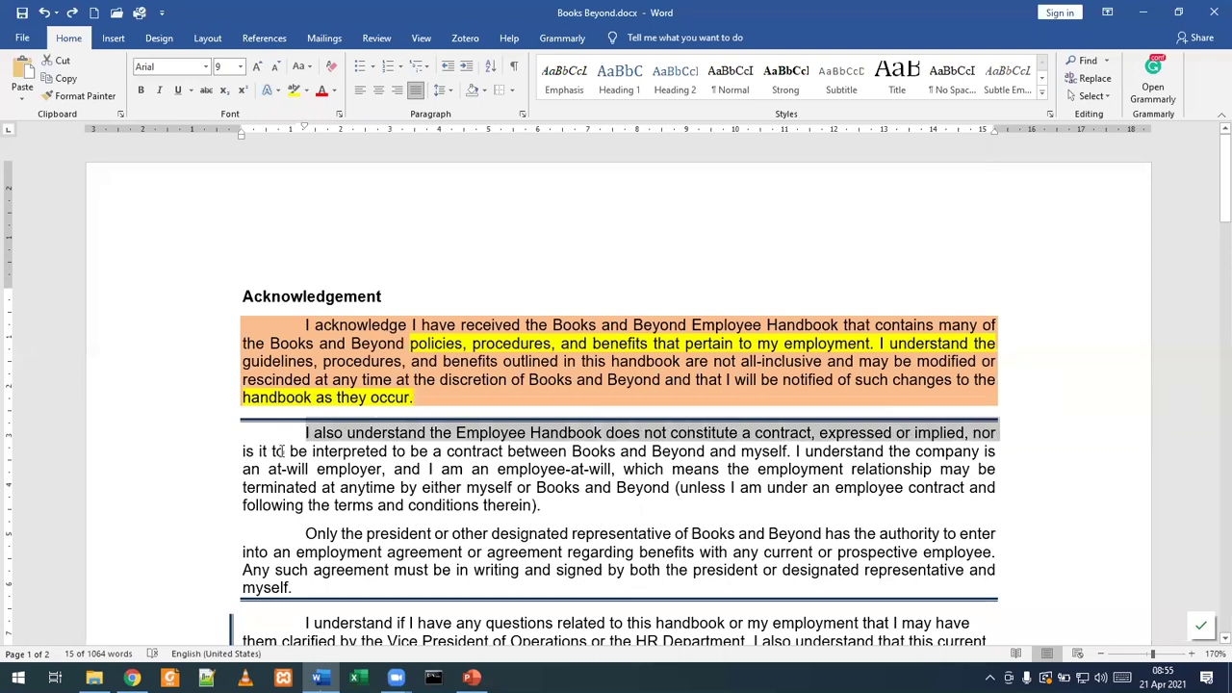
left_click_drag(243, 451, 392, 452)
left_click_drag(244, 470, 427, 470)
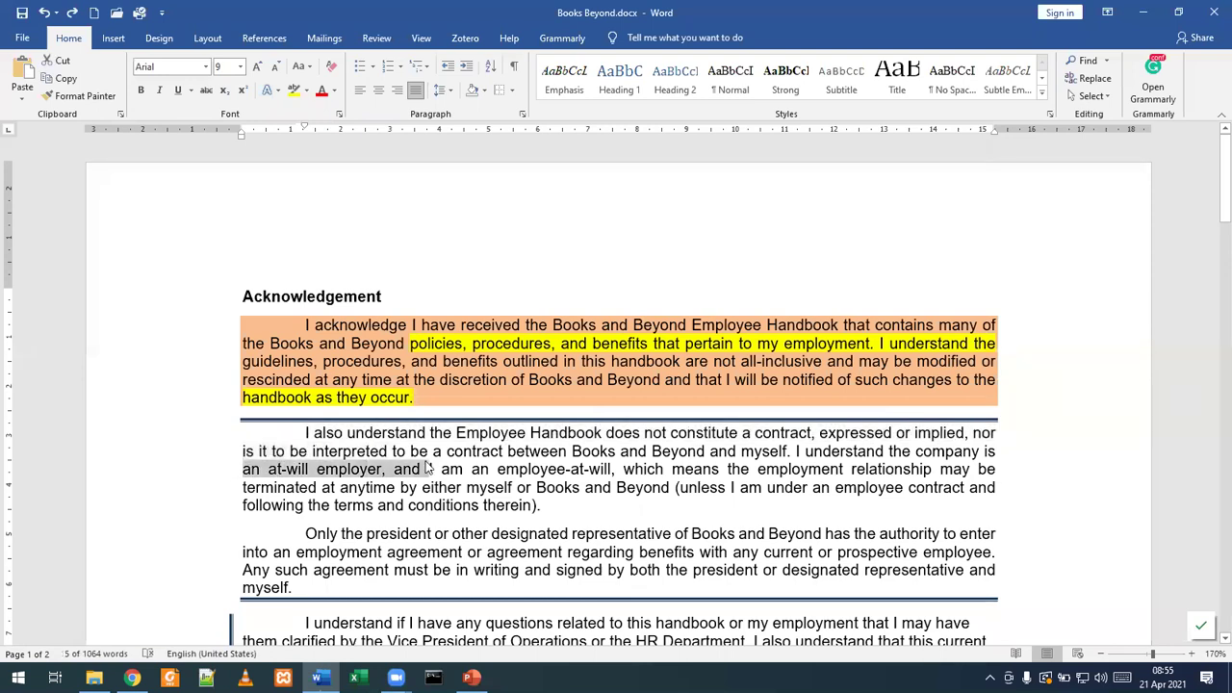
- Set the line spacing of the first paragraph under Acknowledgement to 2.0 and check the gaps between its lines
left_click(308, 324)
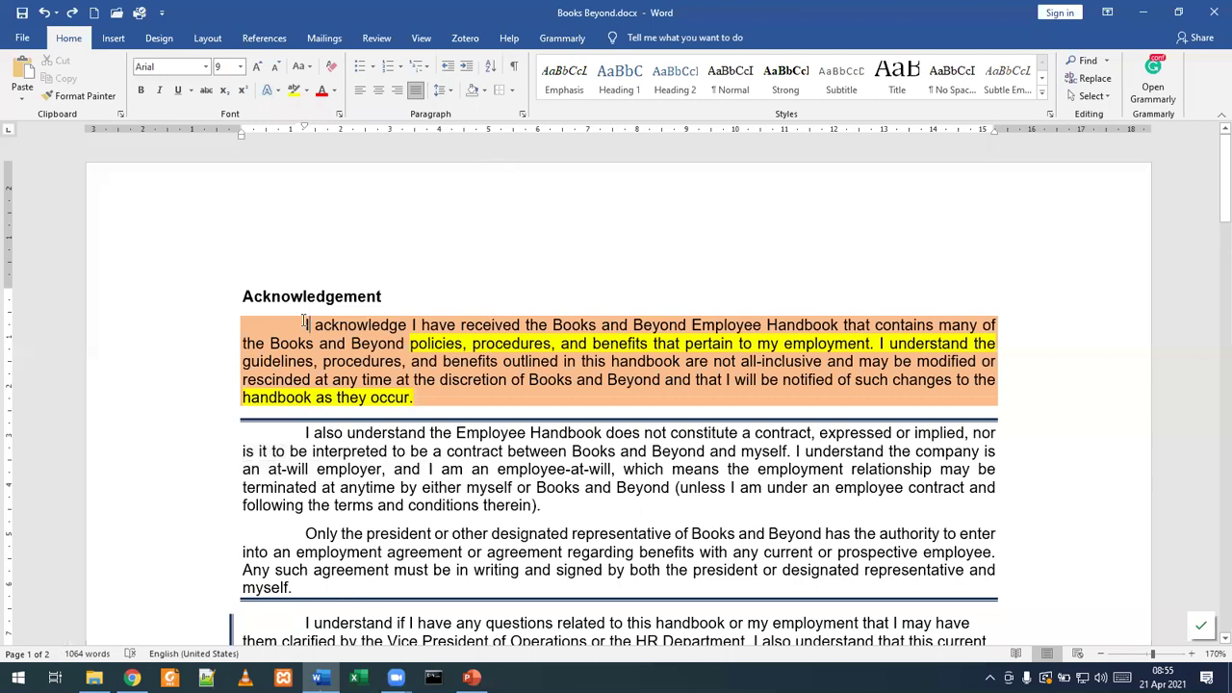
left_click(452, 90)
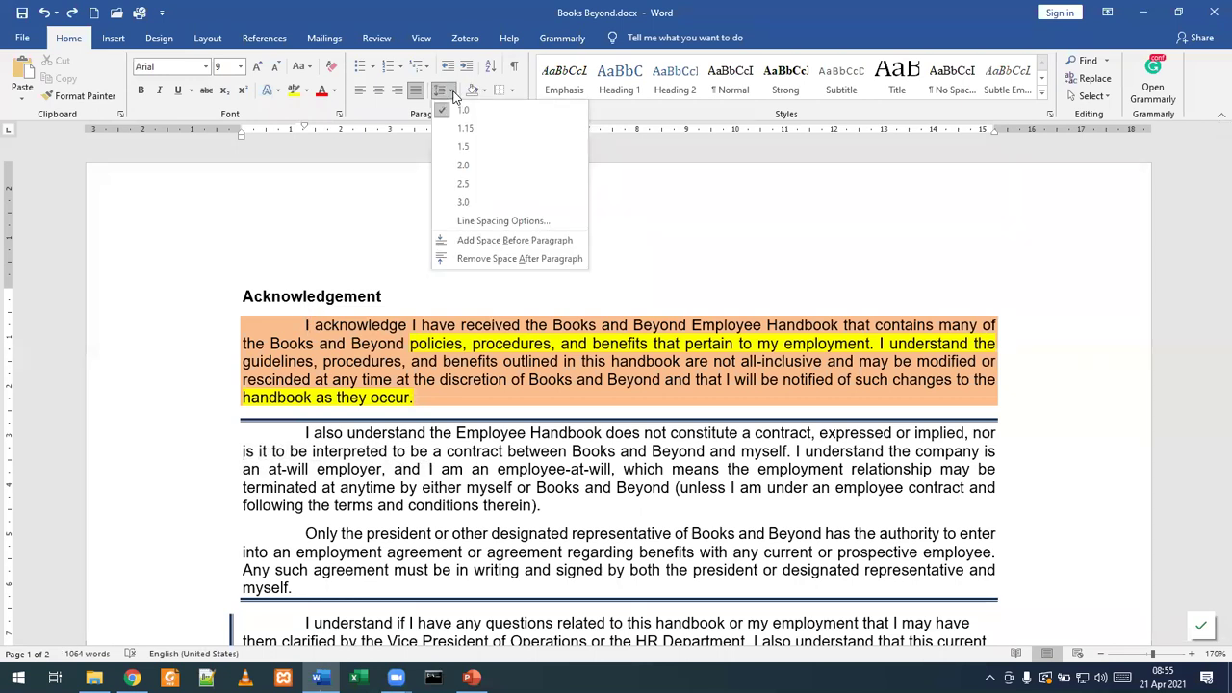
left_click(469, 165)
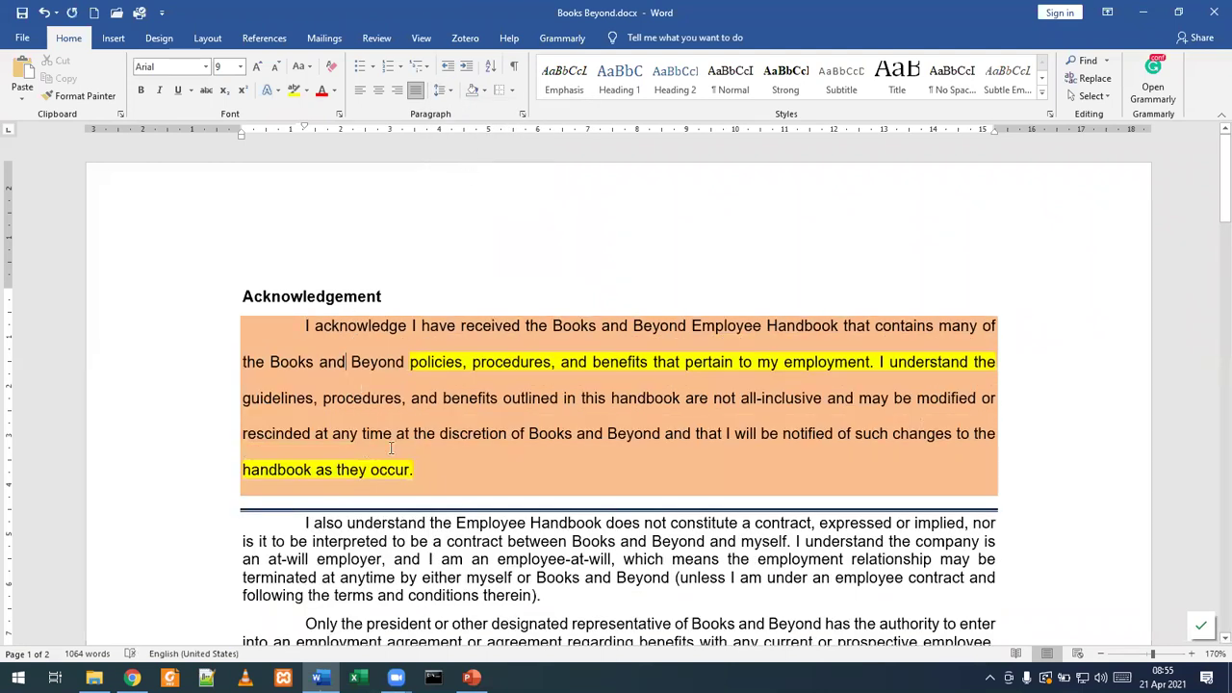
left_click_drag(306, 325, 1078, 319)
left_click_drag(246, 363, 1089, 378)
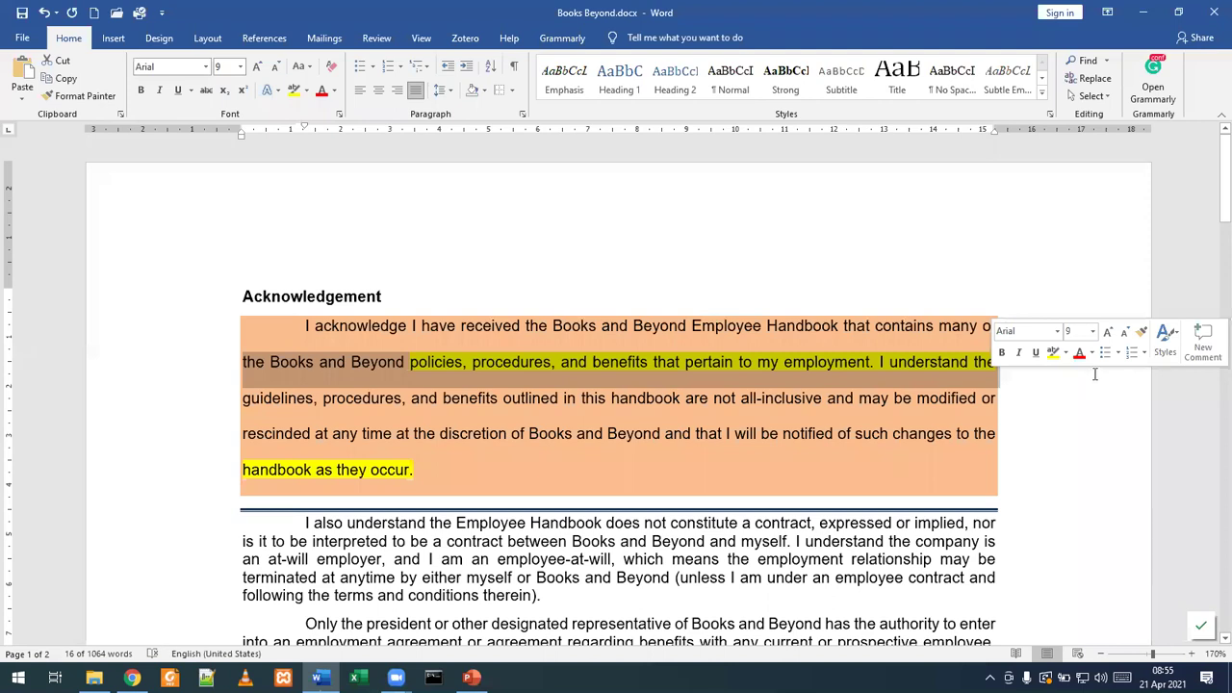
left_click(447, 478)
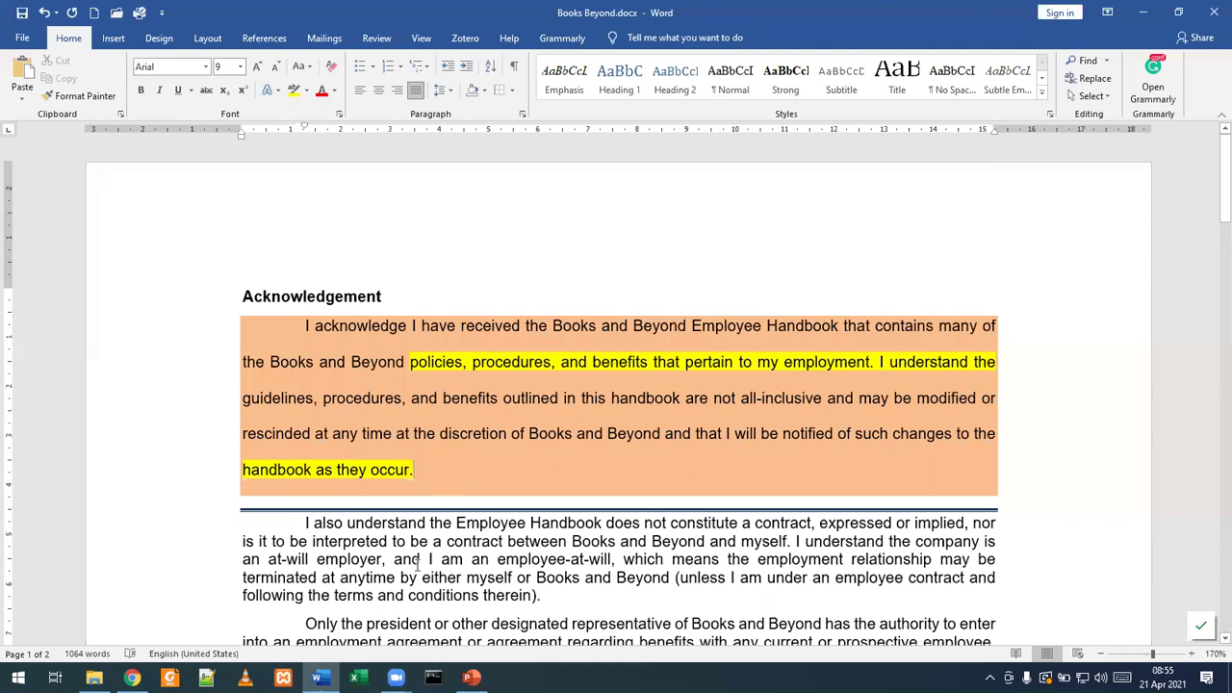
- Switch to the Lecture 4 presentation in PowerPoint, read slide 51's instruction on selecting Double line spacing, and return to Books Beyond in Word
key("alt+Tab")
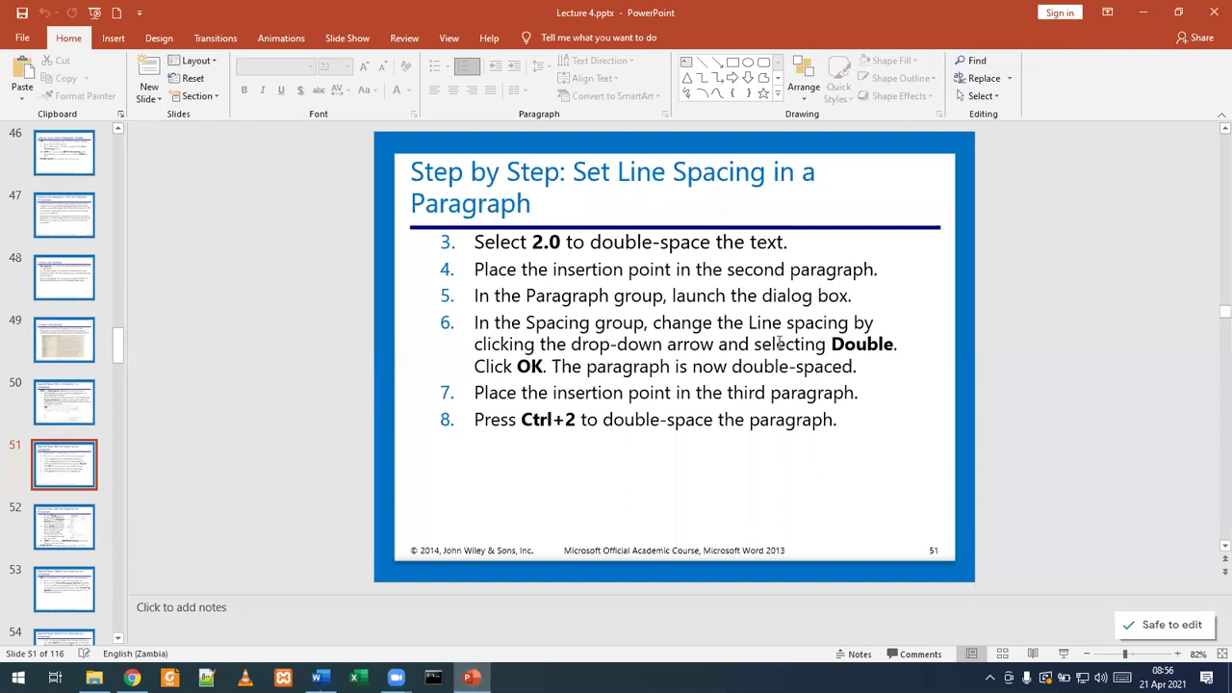
left_click_drag(817, 341, 893, 345)
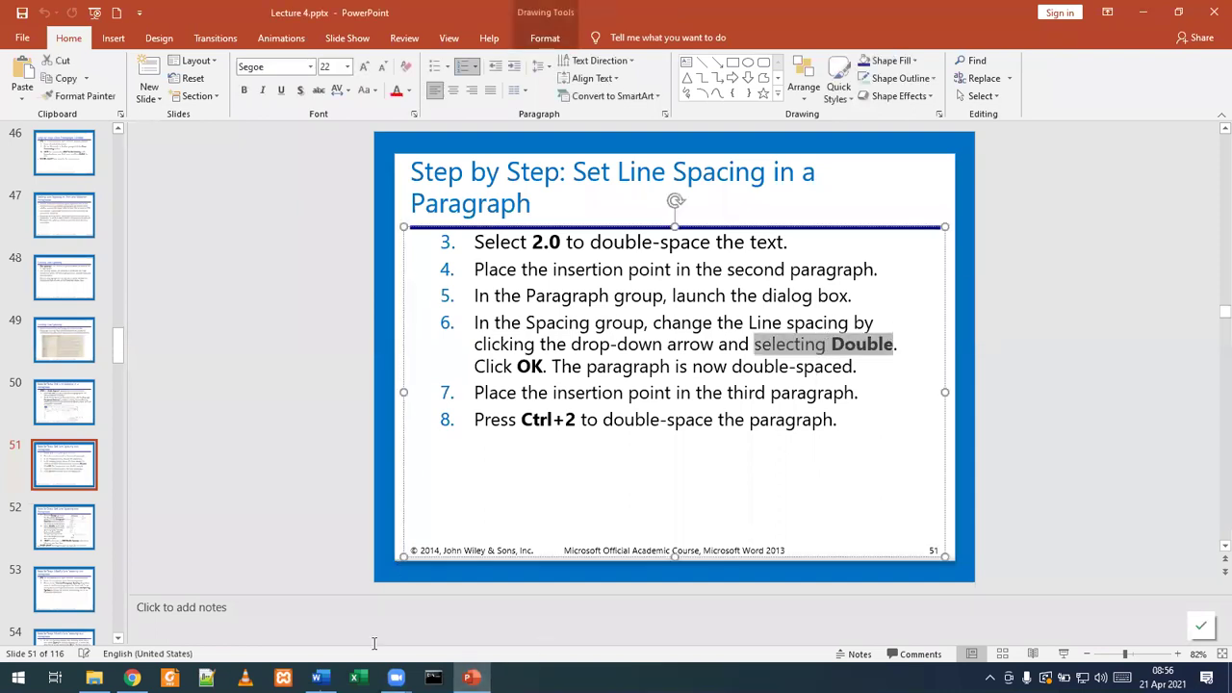
left_click(317, 678)
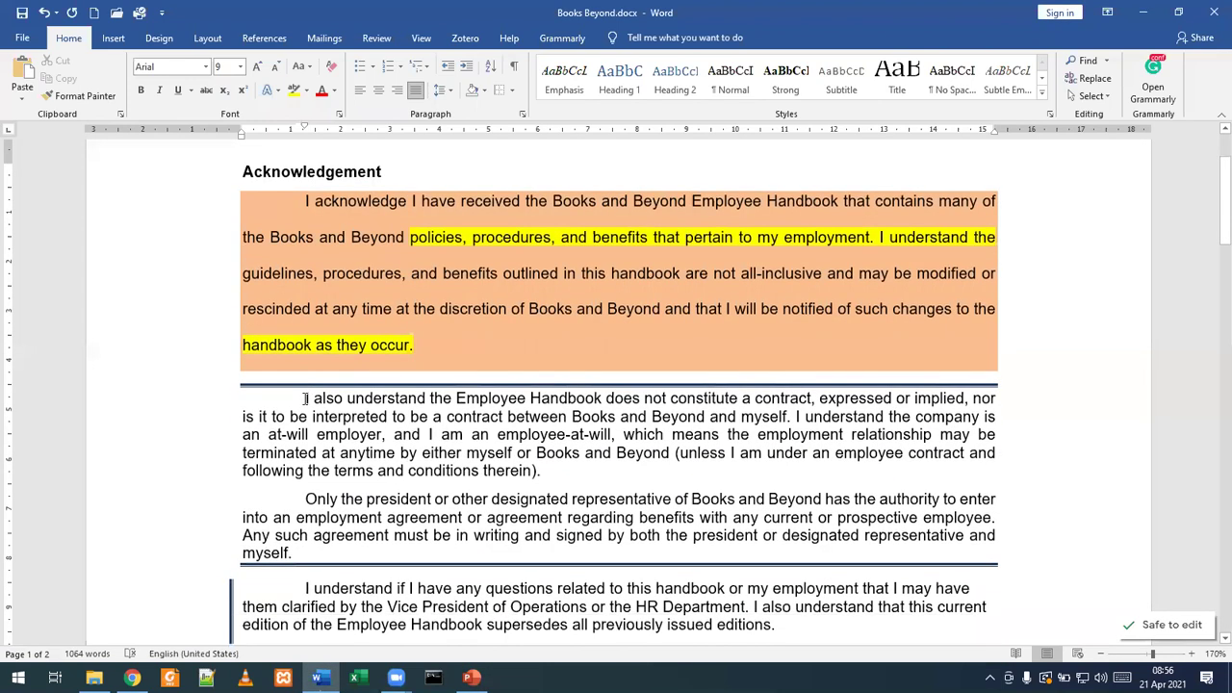
- Set the line spacing of the "I also understand" paragraph to Double in the Paragraph settings, and select the paragraph to show it
left_click(522, 113)
left_click_drag(524, 166, 722, 178)
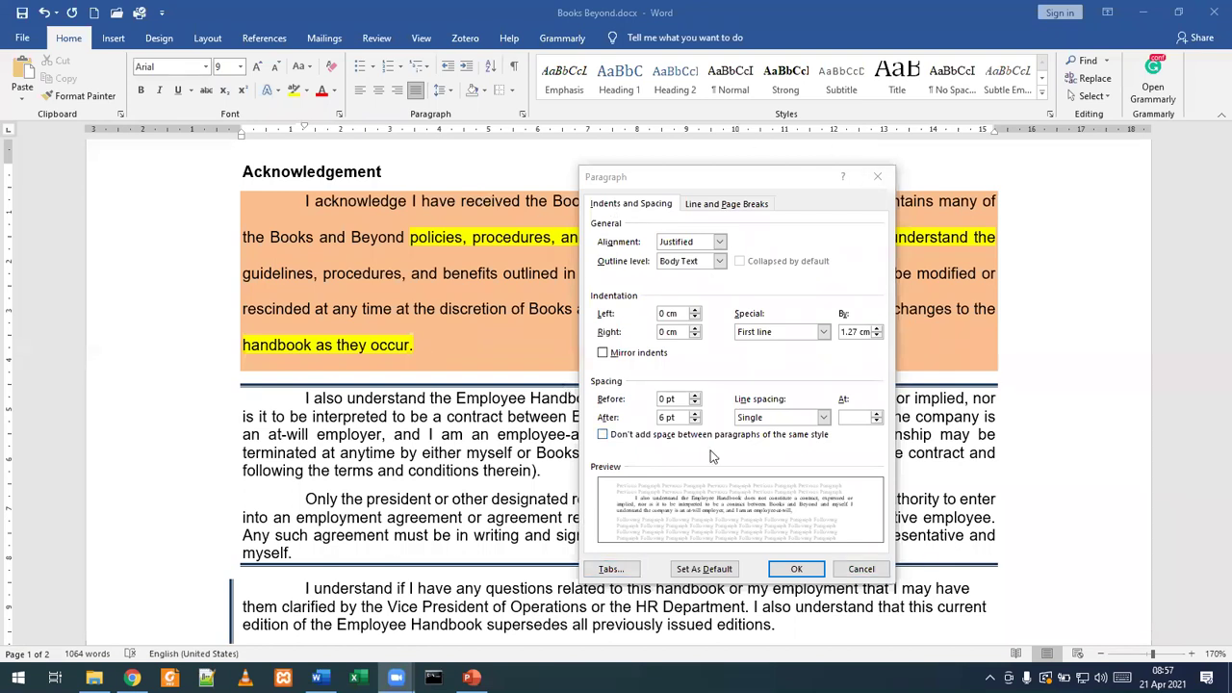
left_click(605, 385)
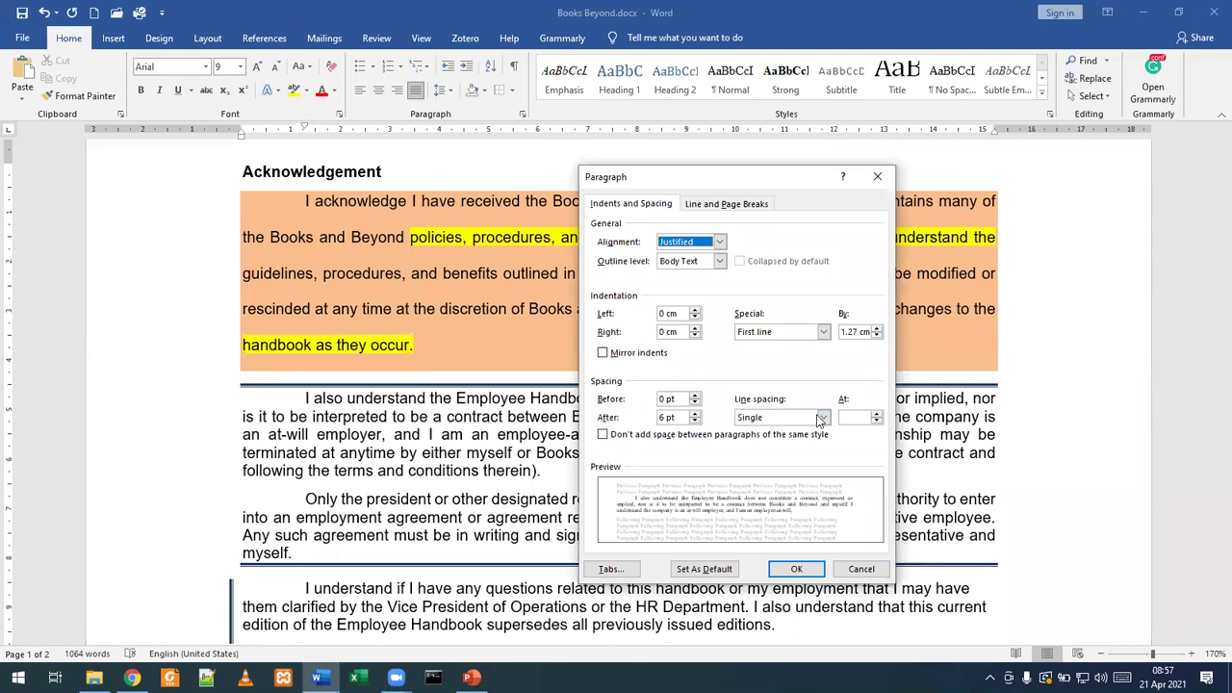
left_click(823, 418)
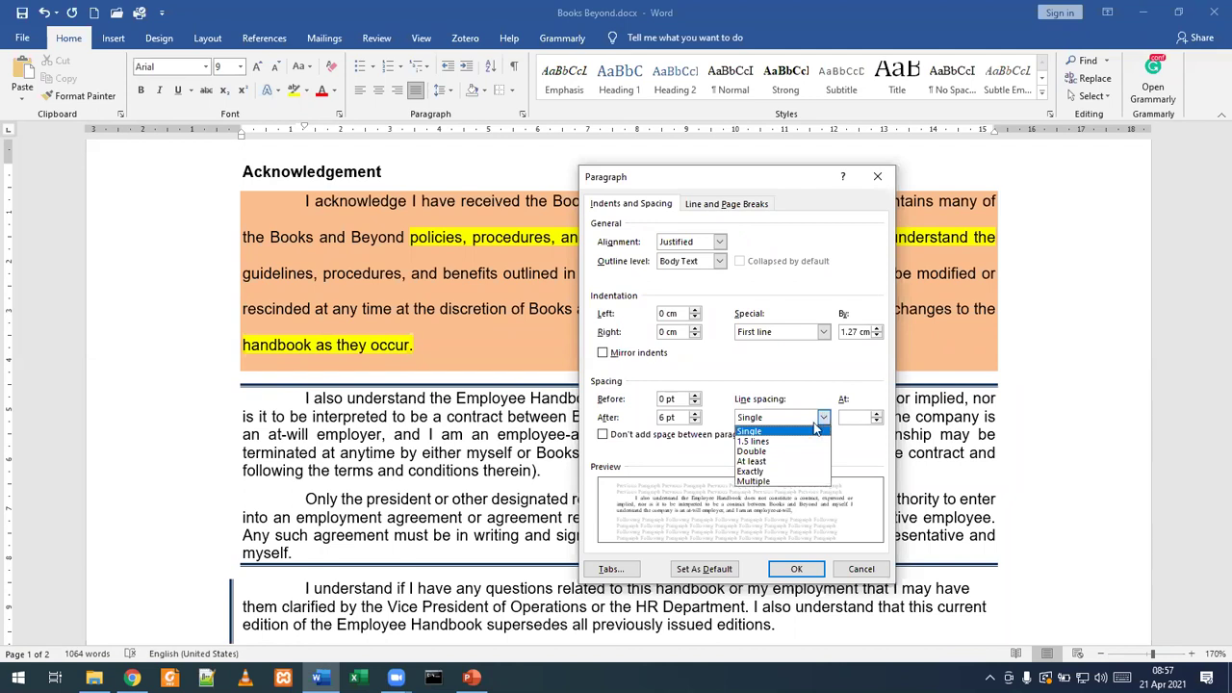
left_click(756, 451)
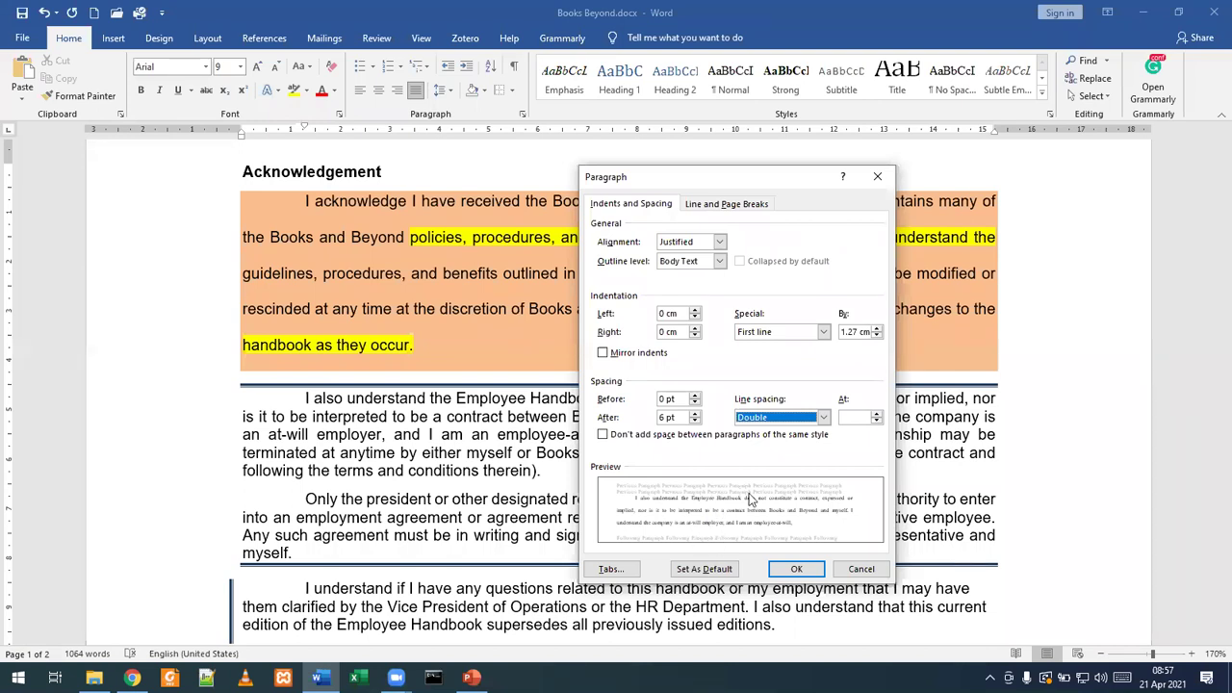
left_click(781, 569)
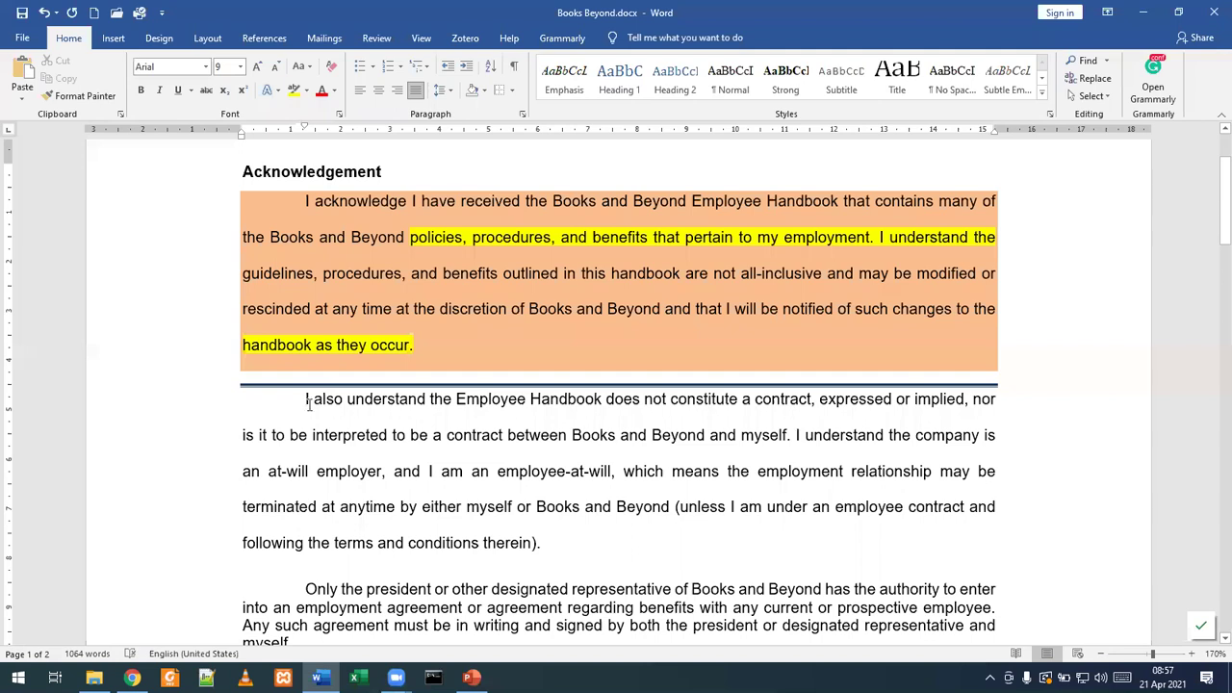
left_click_drag(335, 418, 542, 546)
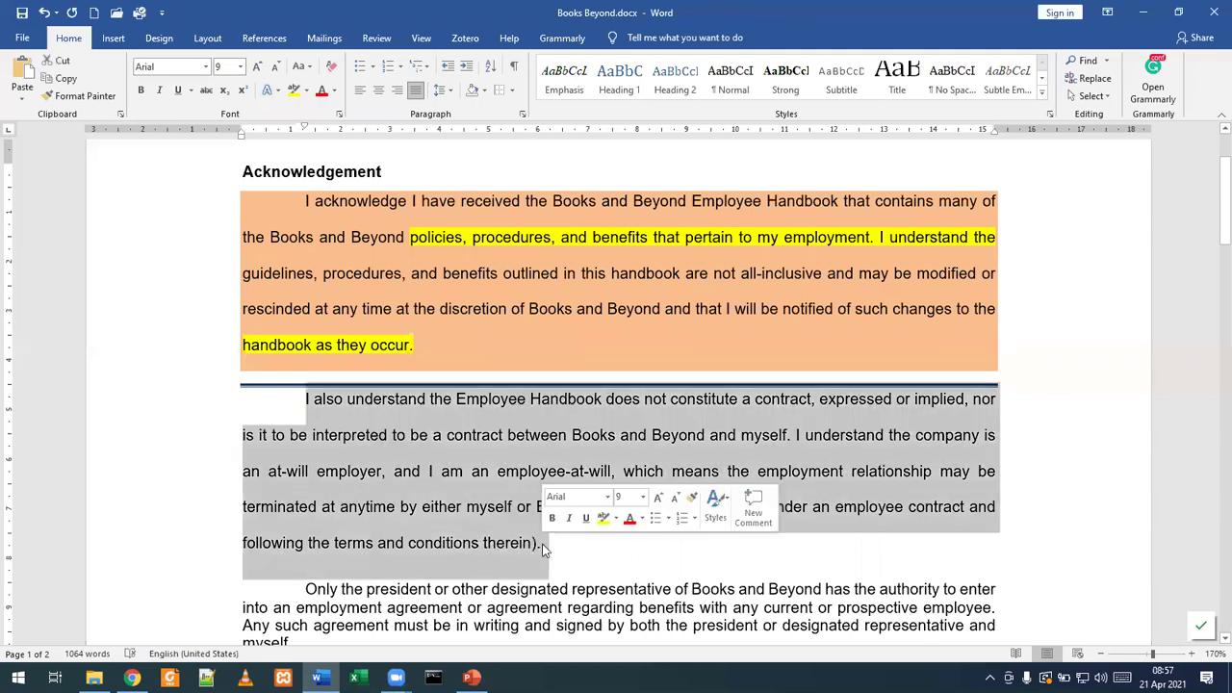
- Switch to the Lecture 4 presentation in PowerPoint and read the slide 51 instructions for double-spacing the third paragraph
left_click(471, 677)
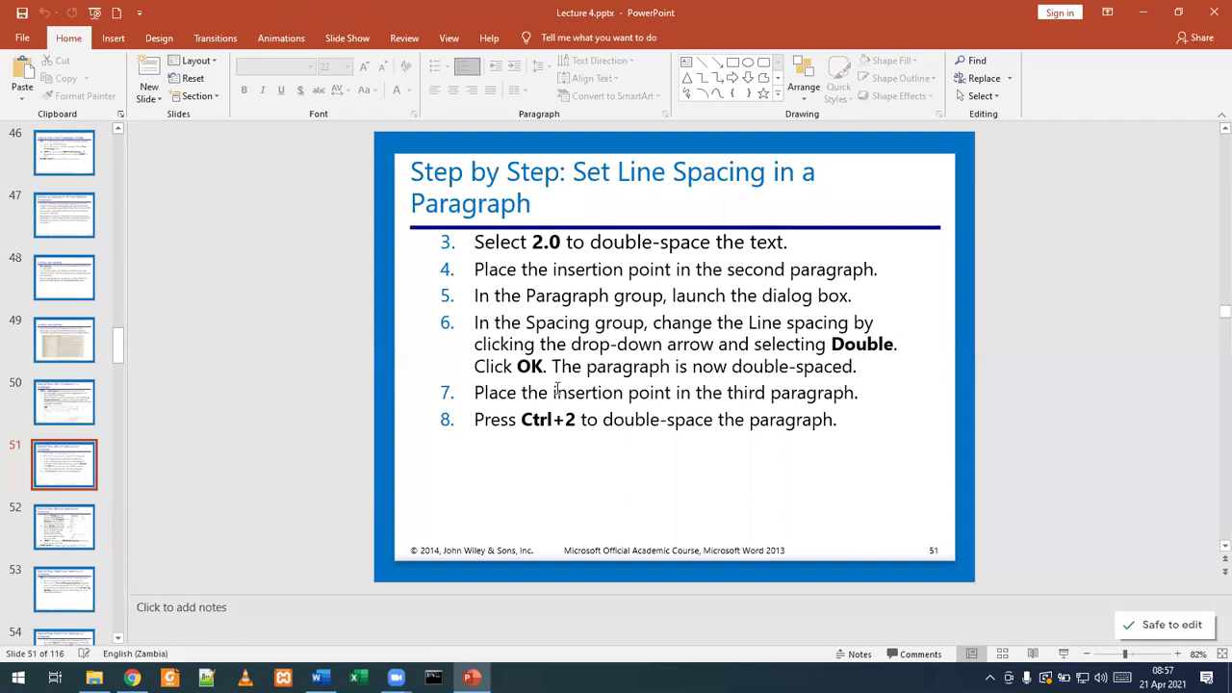
left_click_drag(483, 393, 798, 413)
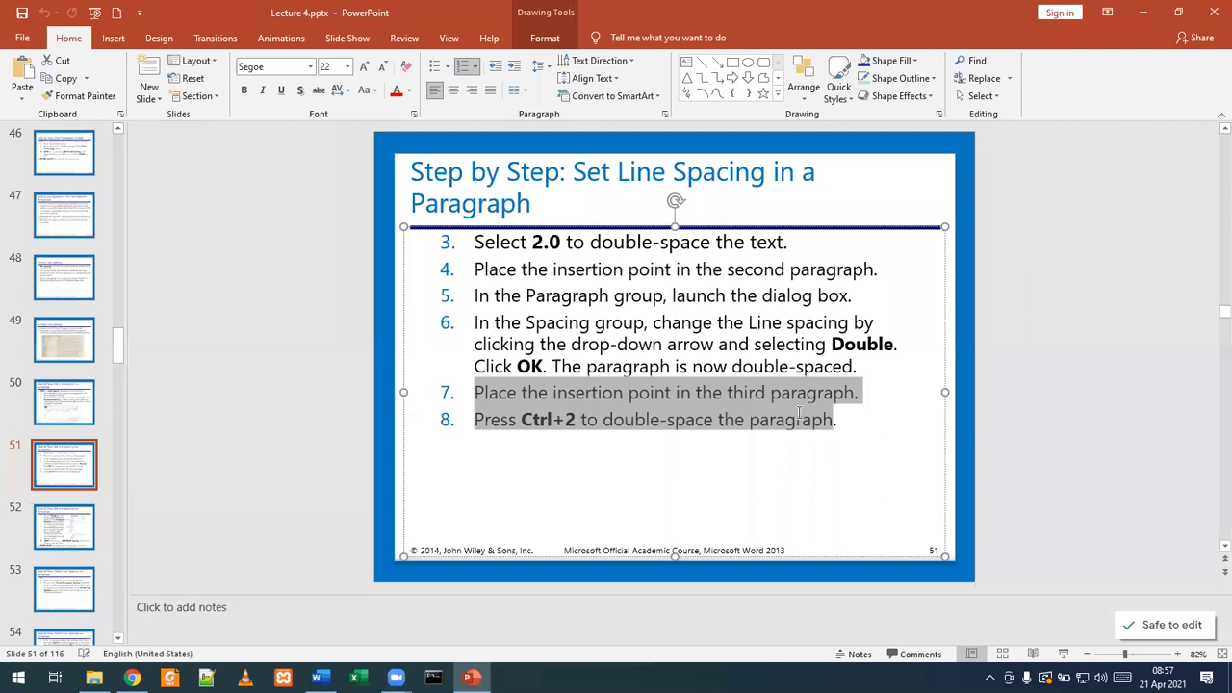
left_click(289, 421)
scroll(289, 420, "down", 1)
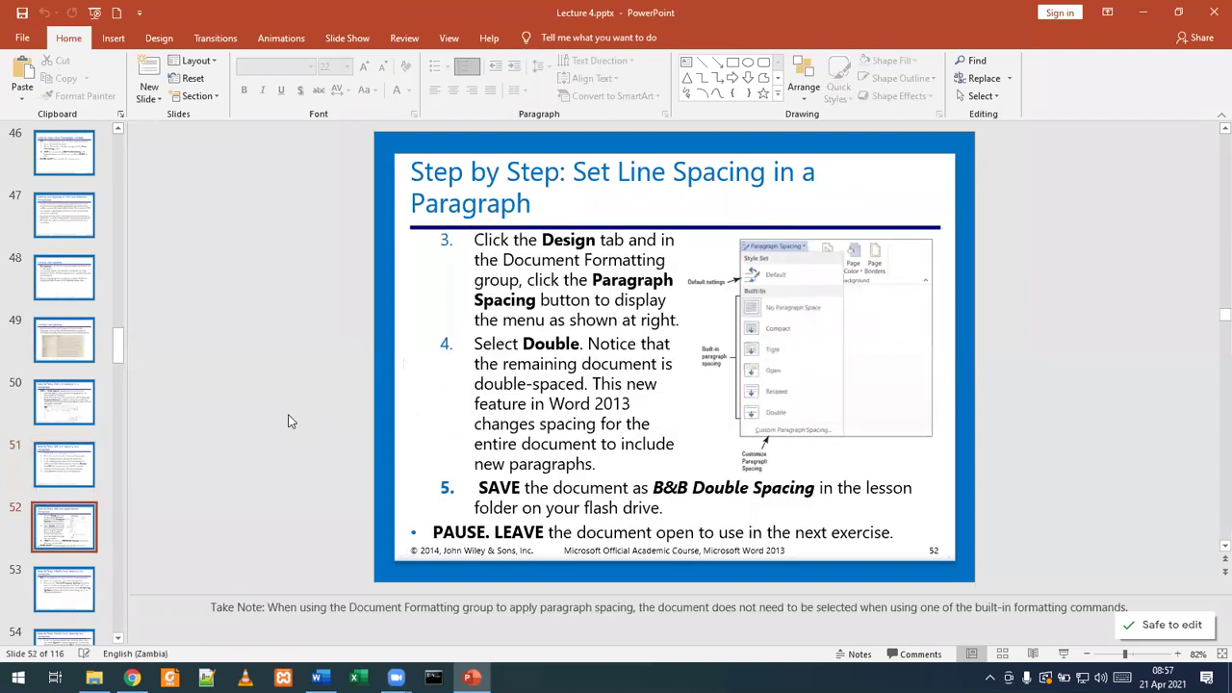
scroll(310, 432, "up", 1)
scroll(278, 468, "down", 1)
scroll(277, 467, "up", 1)
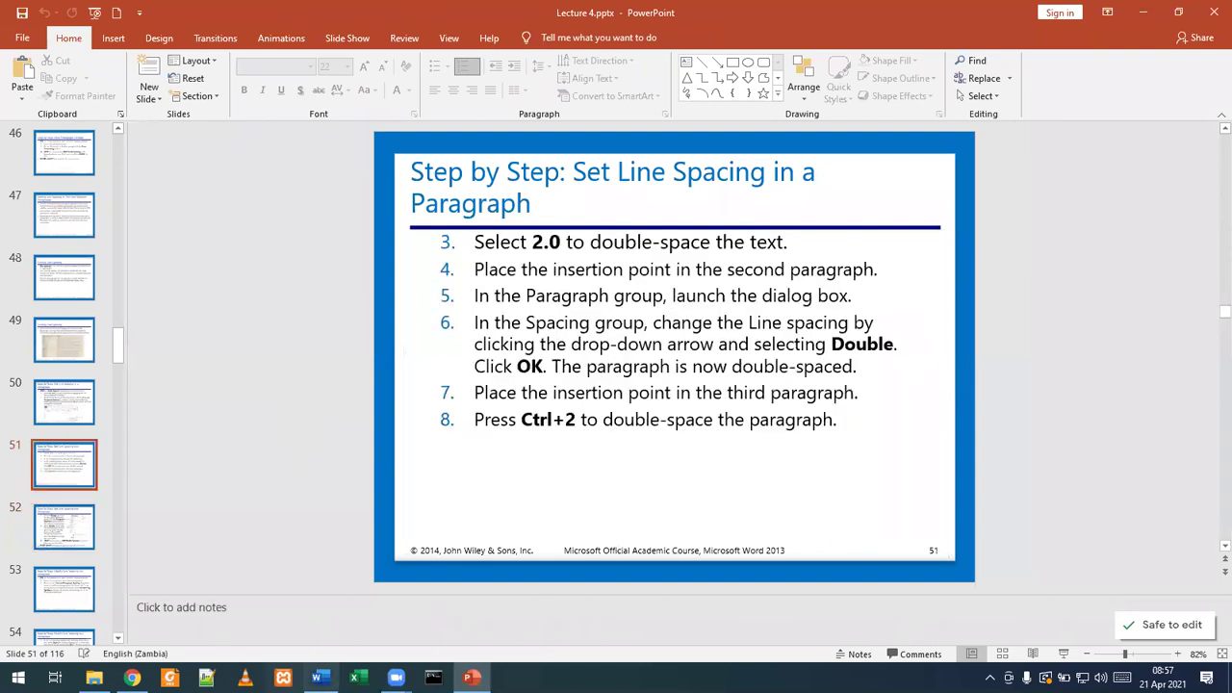
- Return to Books Beyond in Word and double-space the paragraph beginning "Only the president"
key("alt+Tab")
scroll(336, 481, "down", 3)
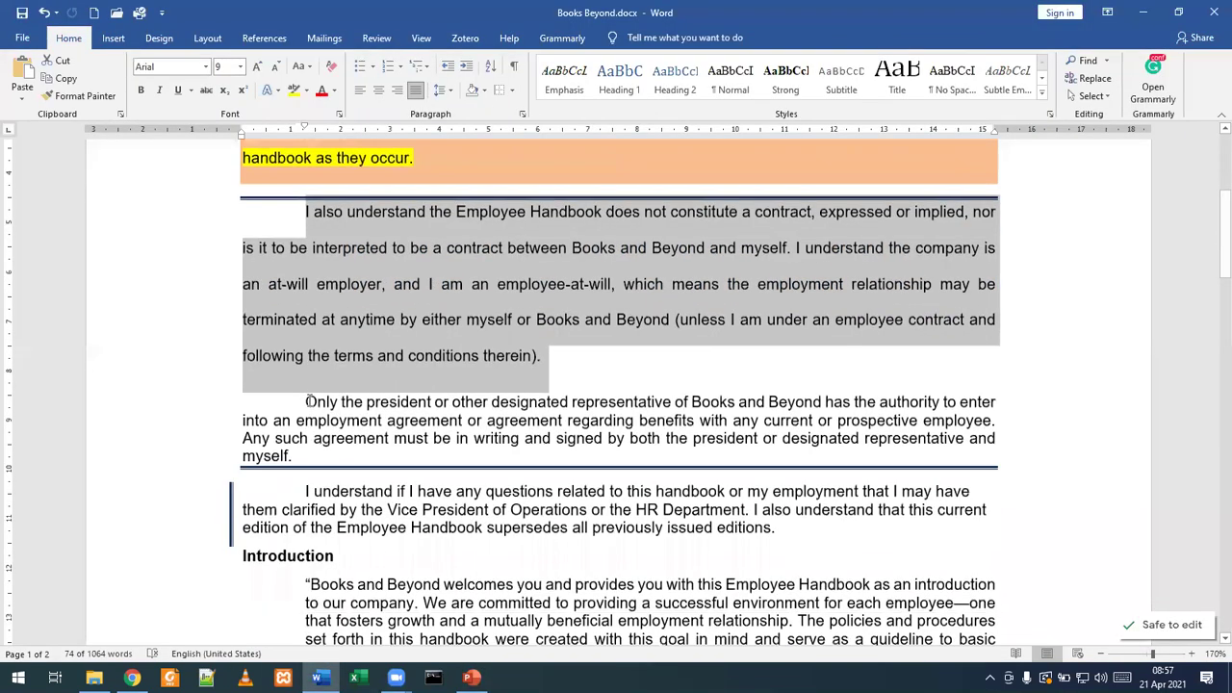
left_click(306, 401)
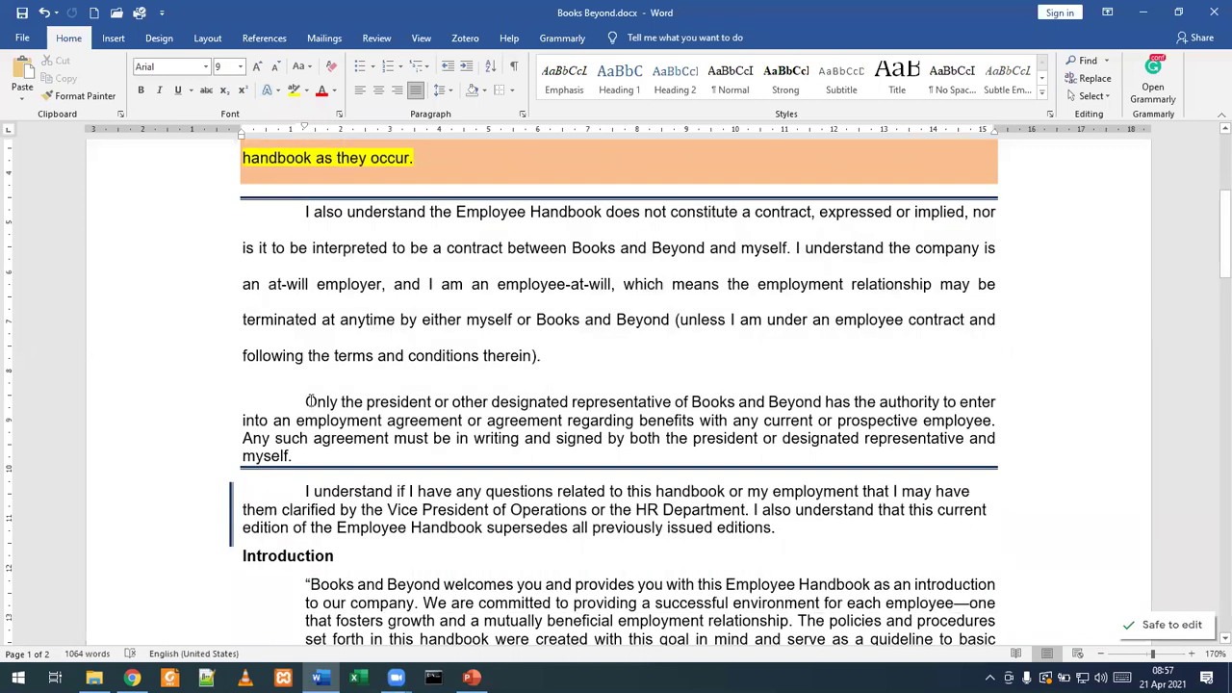
key("ctrl+2")
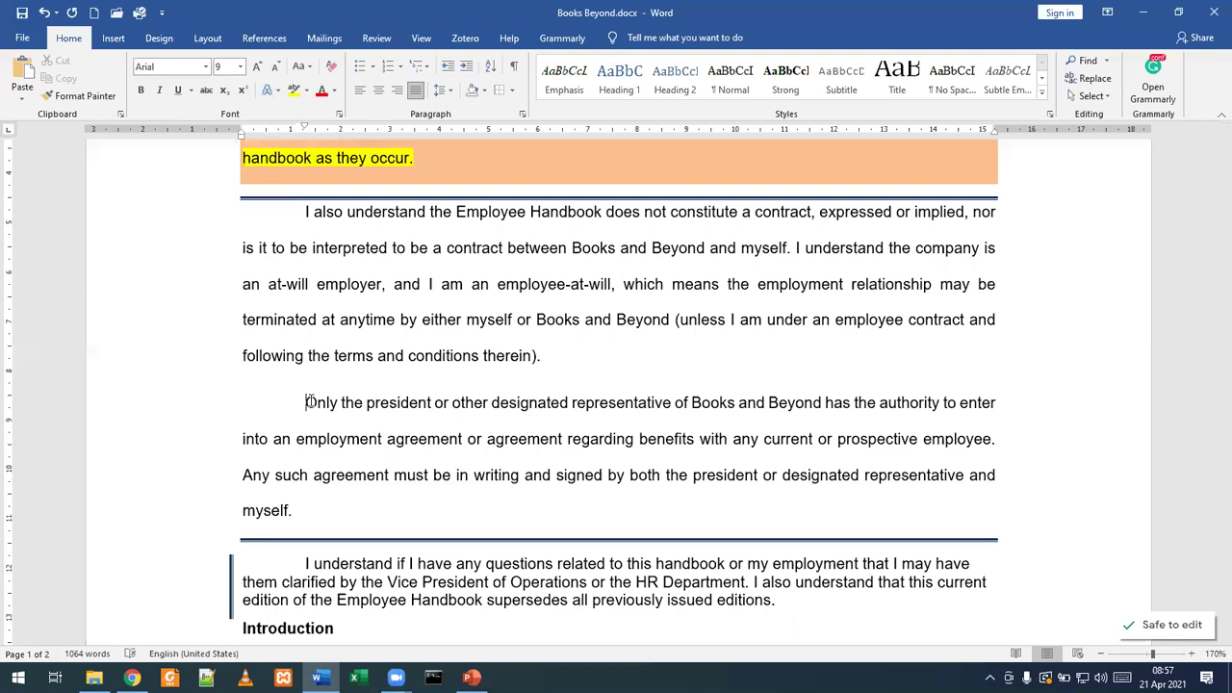
- Switch back to PowerPoint and compare slides 51 and 52, ending on slide 52's instructions for document-wide paragraph spacing
left_click(472, 678)
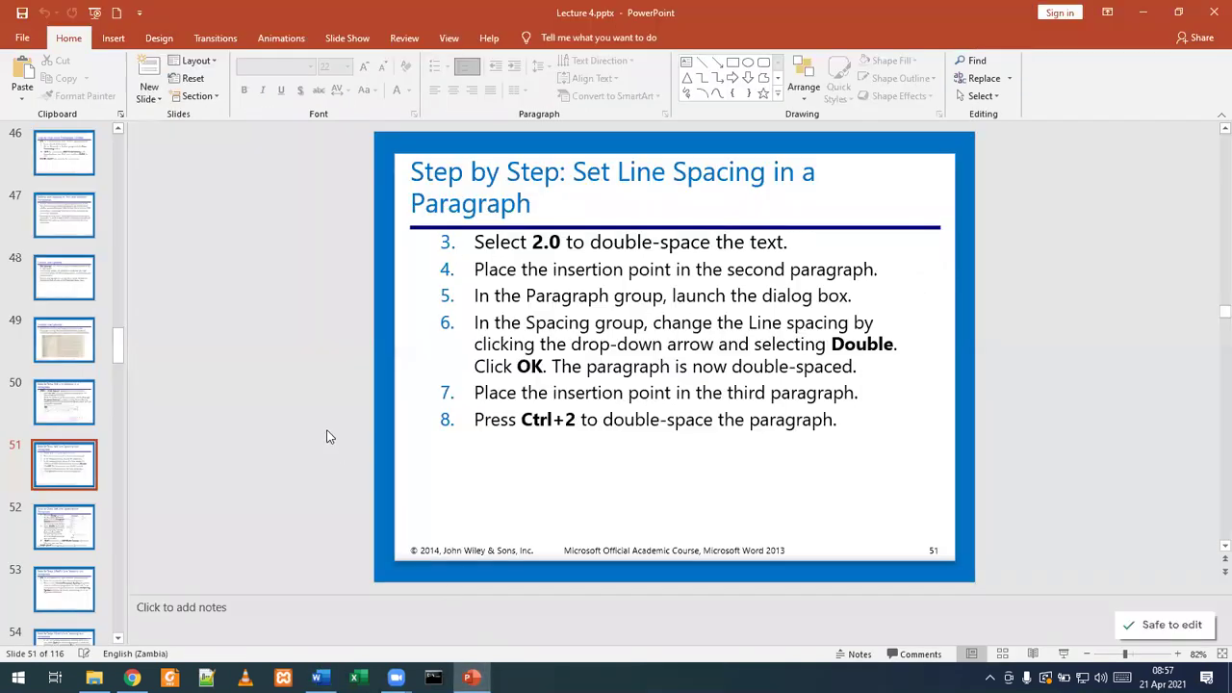
scroll(327, 437, "down", 1)
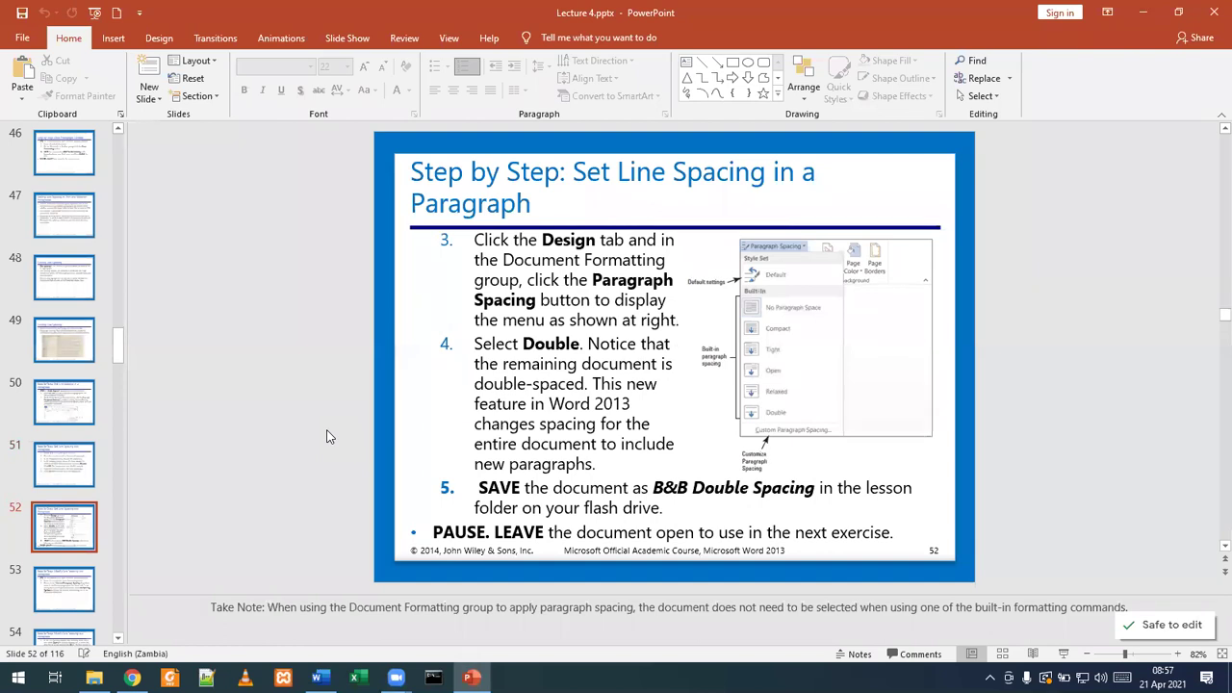
scroll(327, 437, "up", 1)
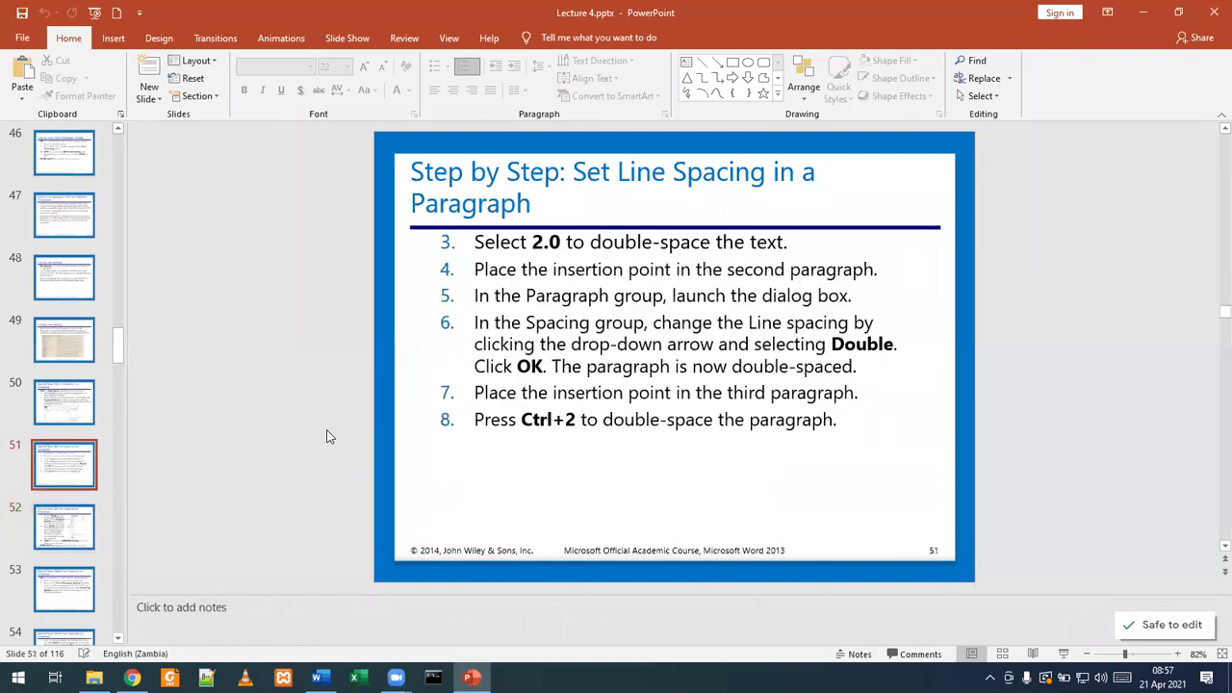
scroll(327, 437, "down", 1)
scroll(327, 437, "up", 1)
scroll(344, 430, "down", 1)
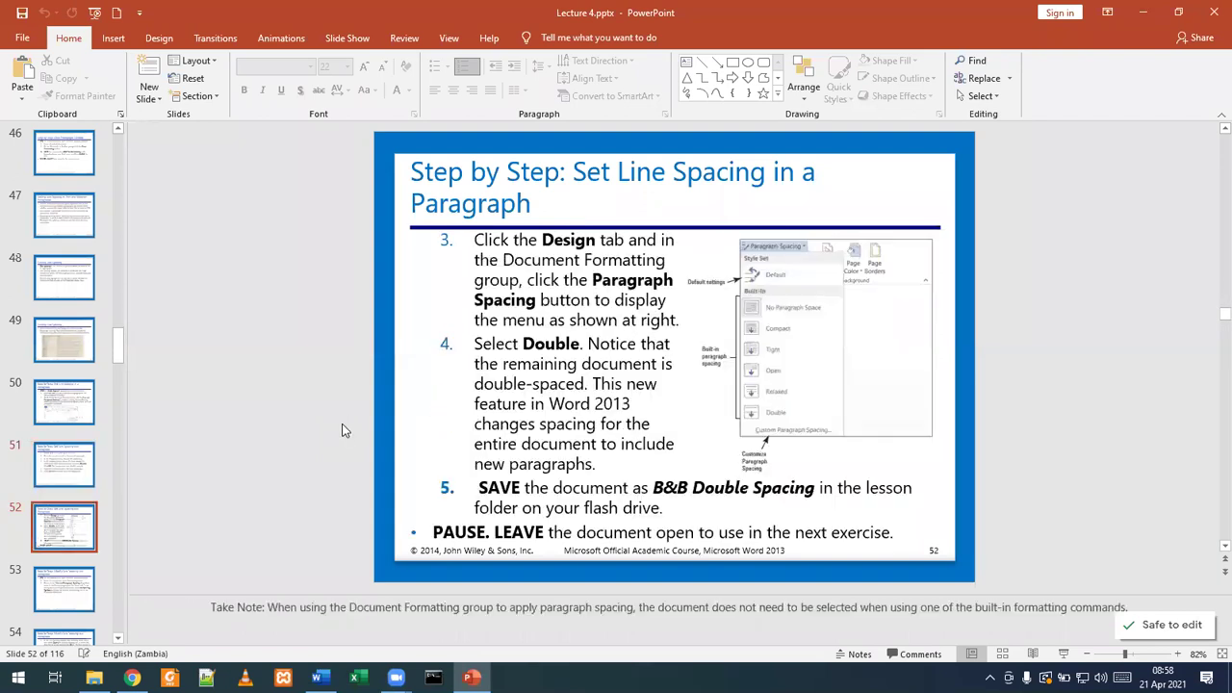